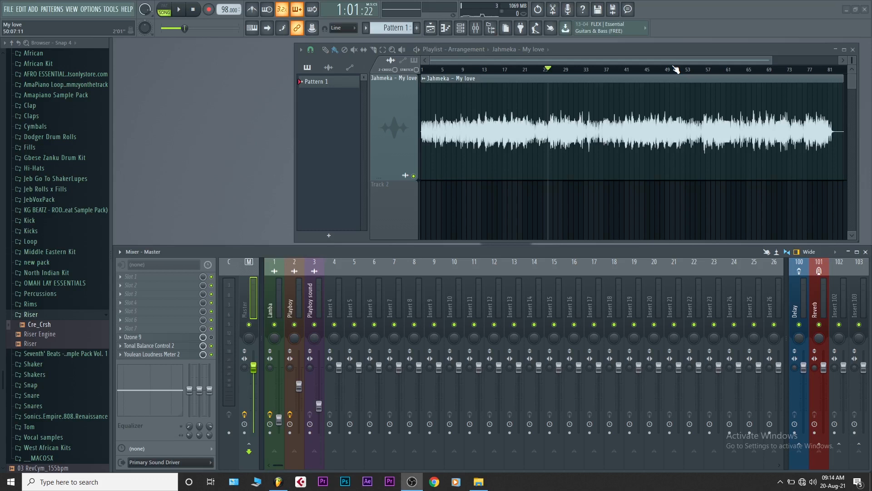
Play the My love track twice from around bar 25 in the playlist to hear the current mix.
left_click(567, 50)
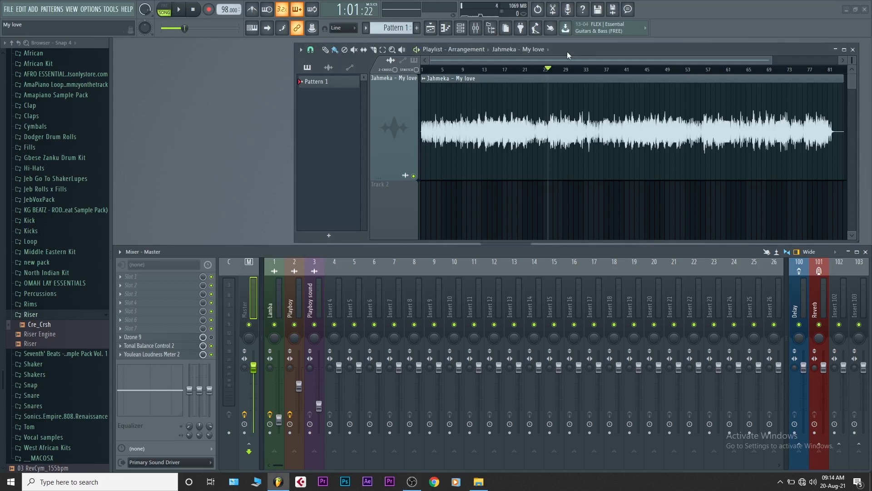
key("space")
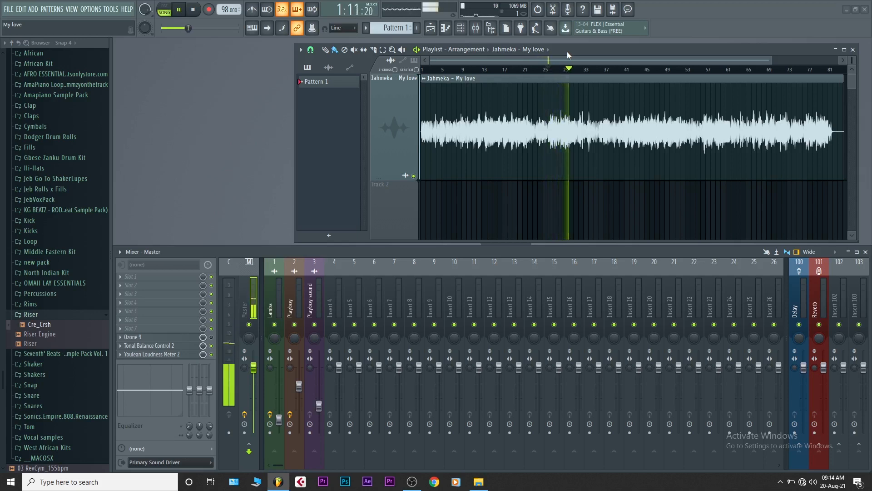
key("space")
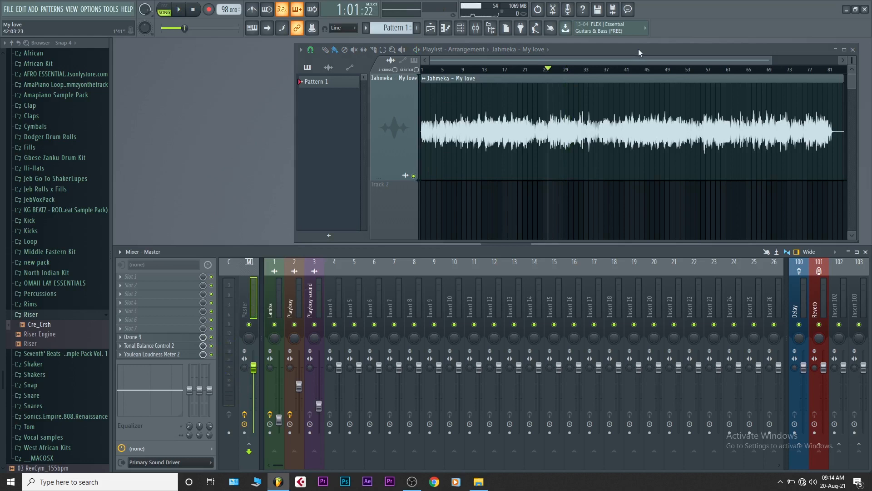
key("space")
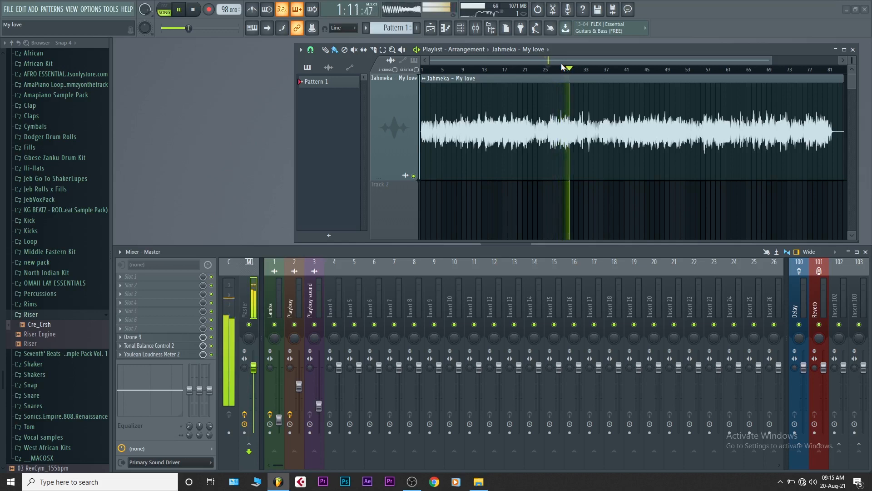
key("space")
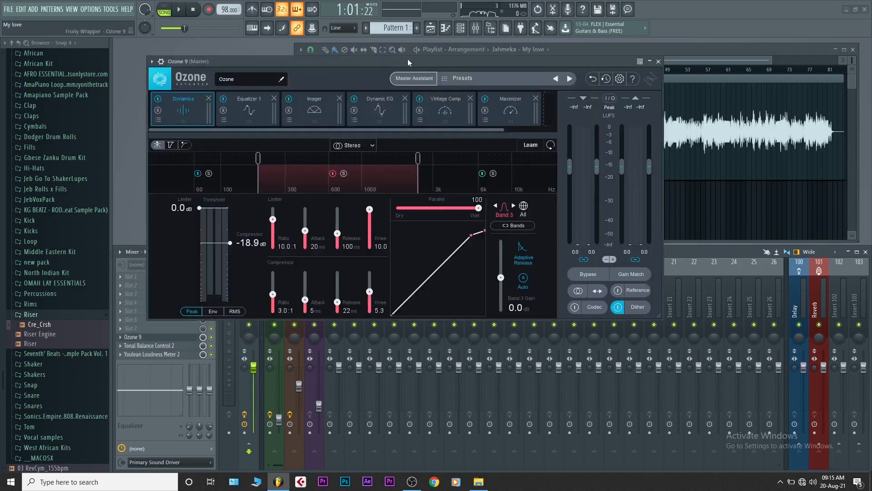
Open Ozone 9 on the master track and review the list of modules that can be added to its chain.
left_click_drag(408, 59, 507, 75)
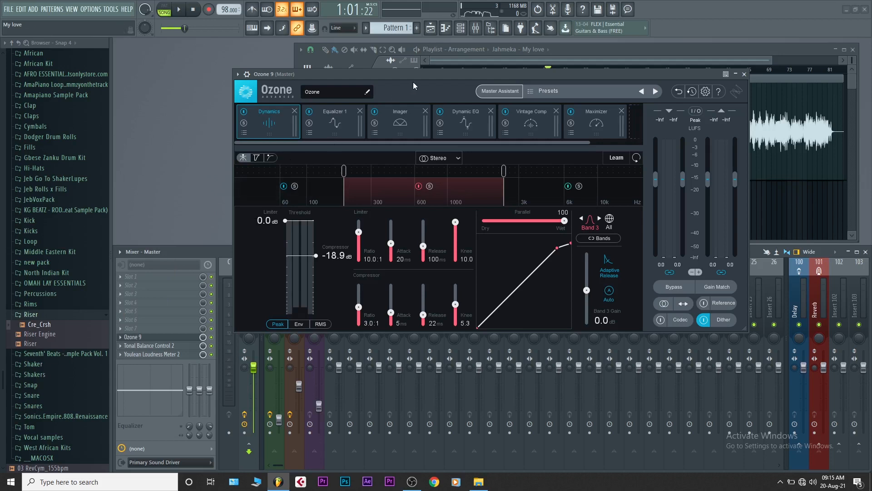
left_click_drag(432, 75, 417, 80)
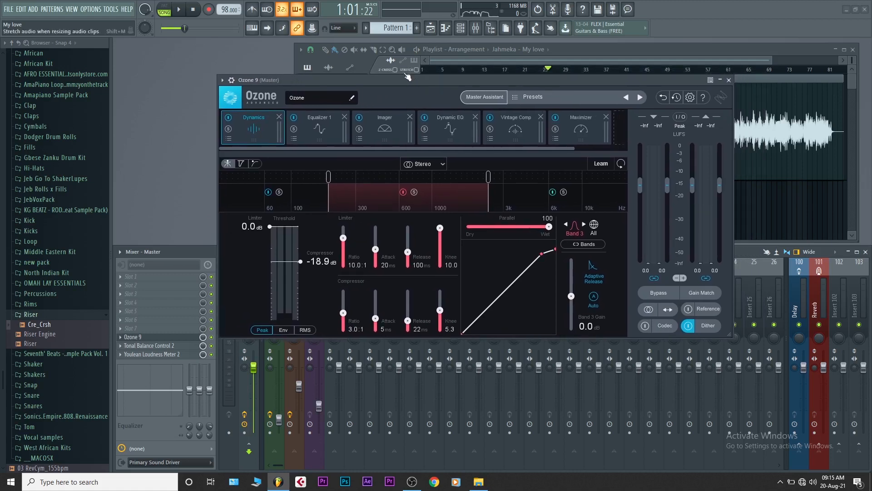
left_click_drag(395, 80, 380, 80)
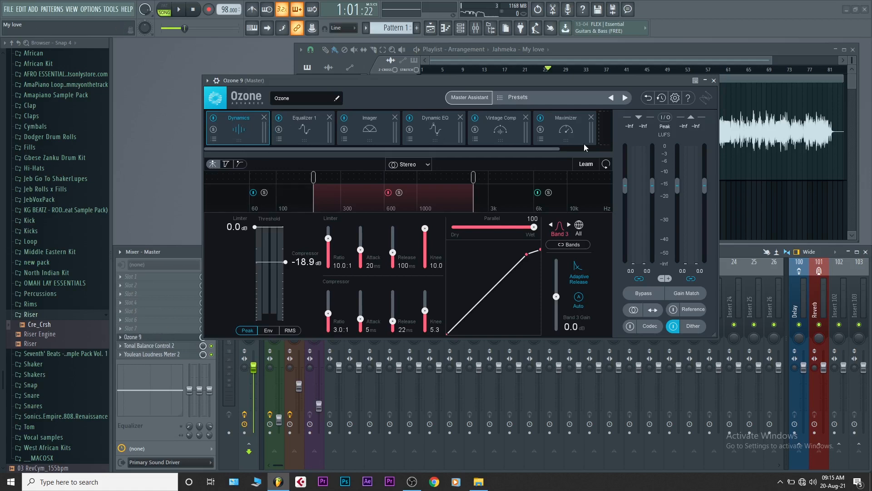
left_click_drag(451, 149, 530, 146)
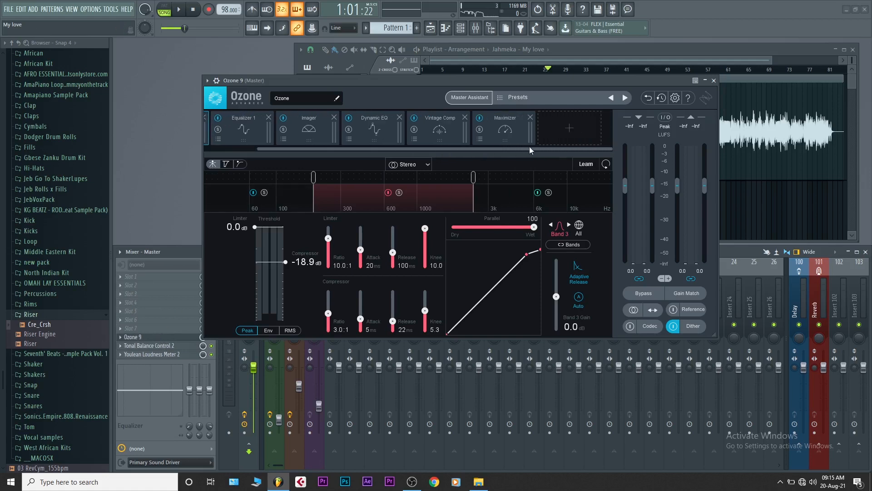
left_click(565, 129)
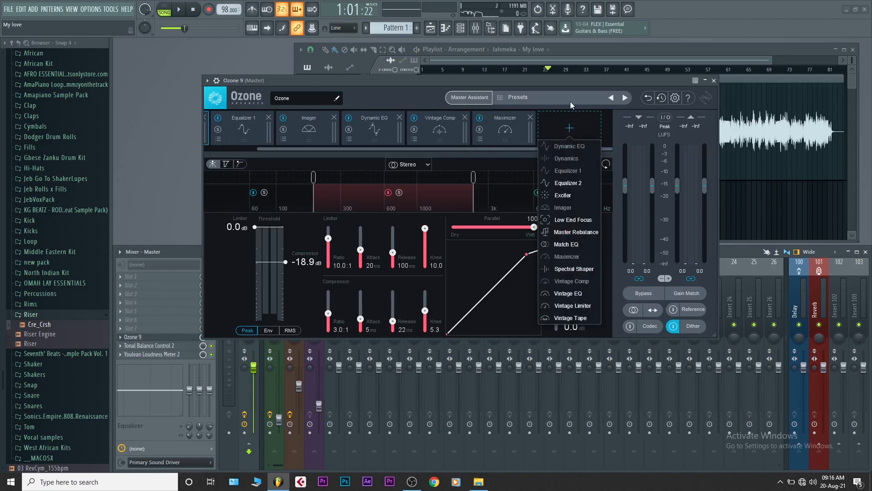
left_click_drag(558, 78, 523, 77)
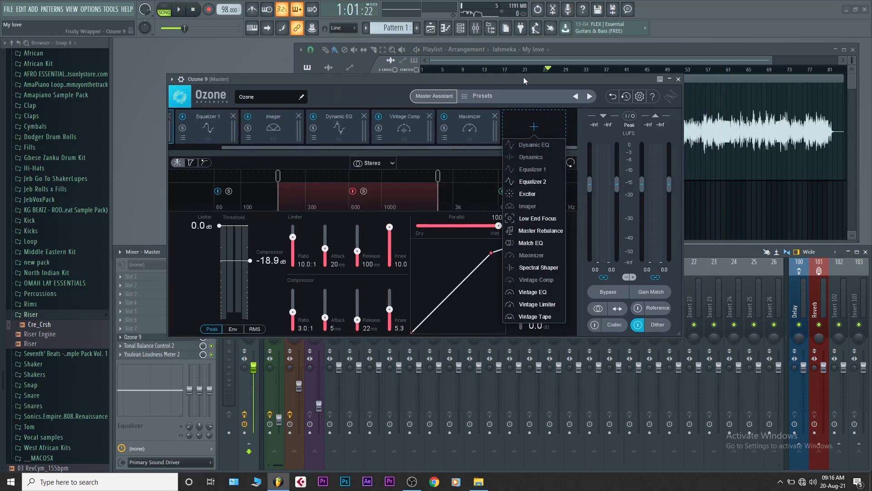
left_click(524, 120)
left_click_drag(332, 80, 409, 83)
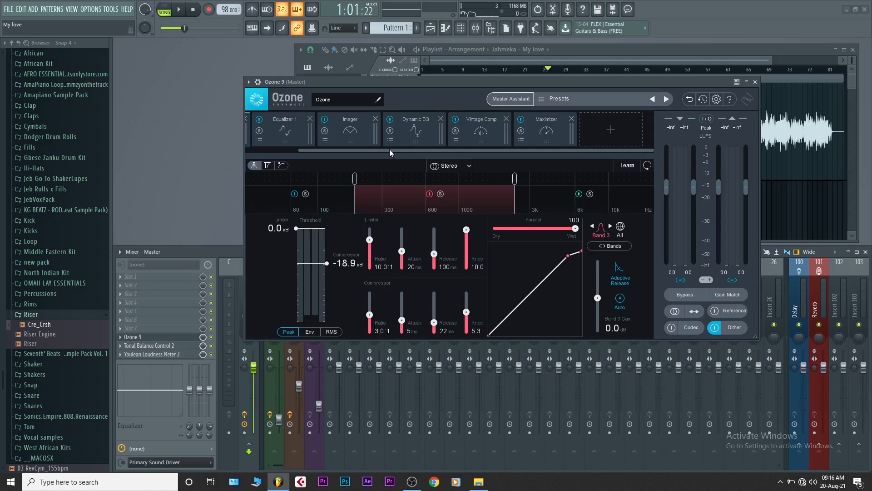
Bypass Equalizer 1, Imager, Dynamic EQ, Vintage Comp and Maximizer in Ozone 9, leaving only Dynamics active.
left_click_drag(388, 149, 299, 148)
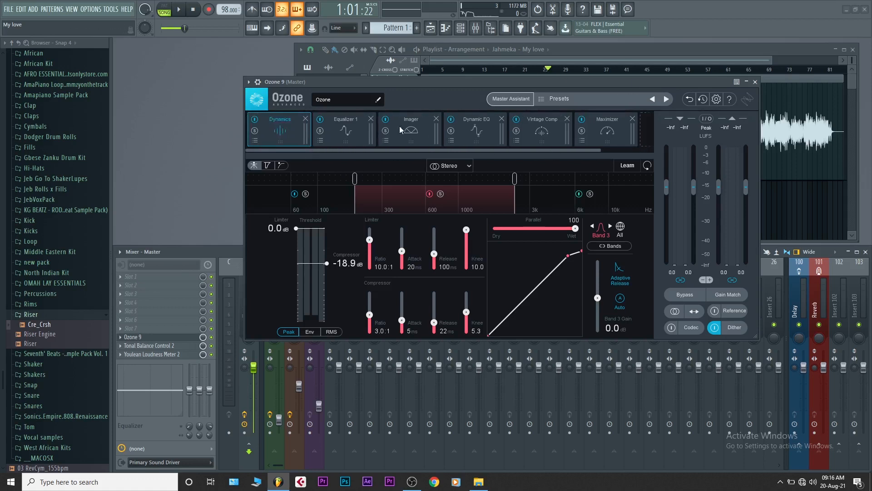
left_click(320, 119)
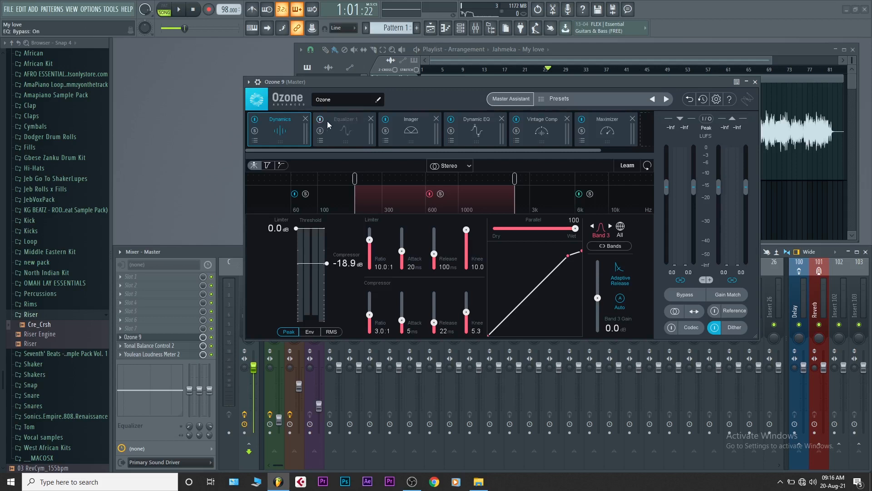
left_click(385, 119)
left_click(451, 119)
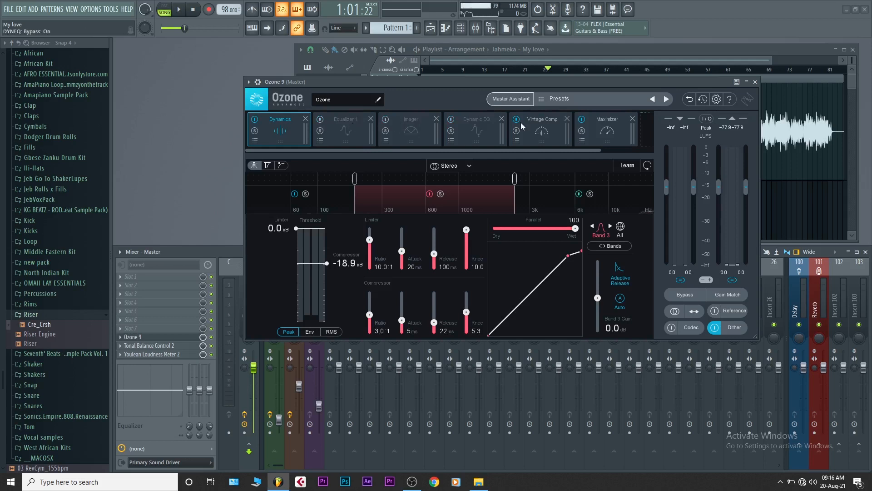
left_click(516, 119)
left_click(582, 120)
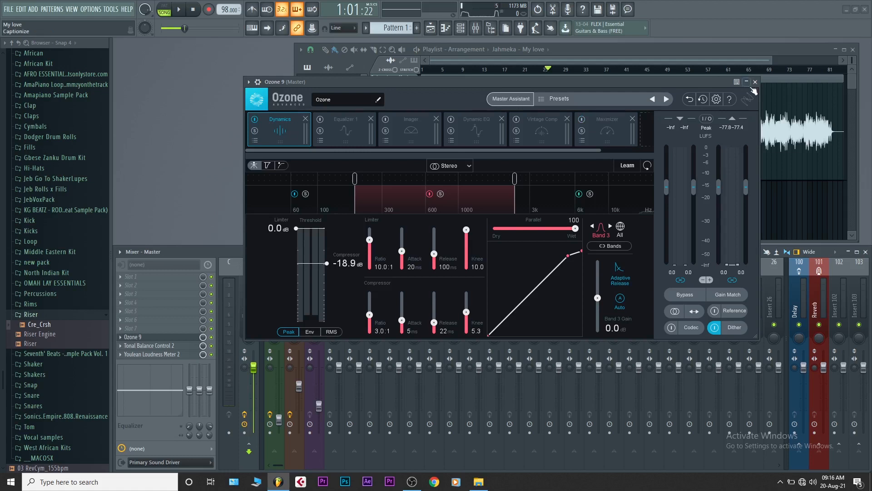
Uncover the playlist, increase the height of the My love track and zoom out slightly to inspect its whole waveform.
left_click_drag(648, 86, 570, 237)
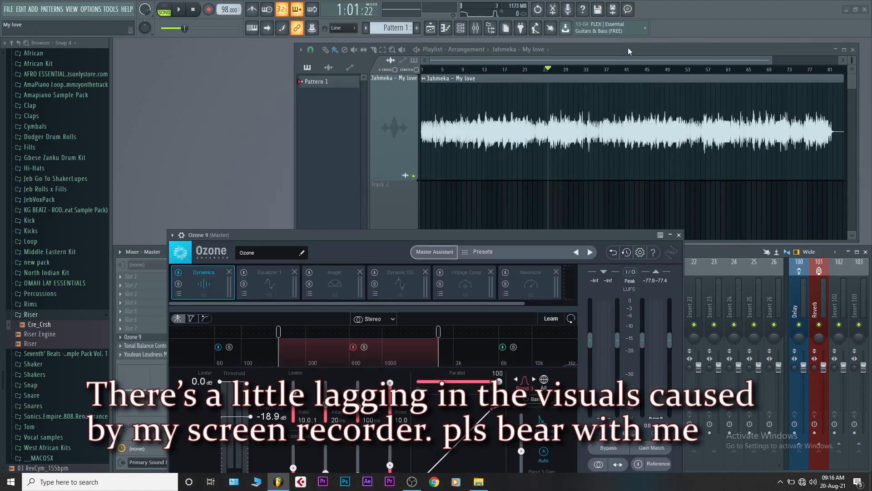
left_click_drag(627, 48, 602, 44)
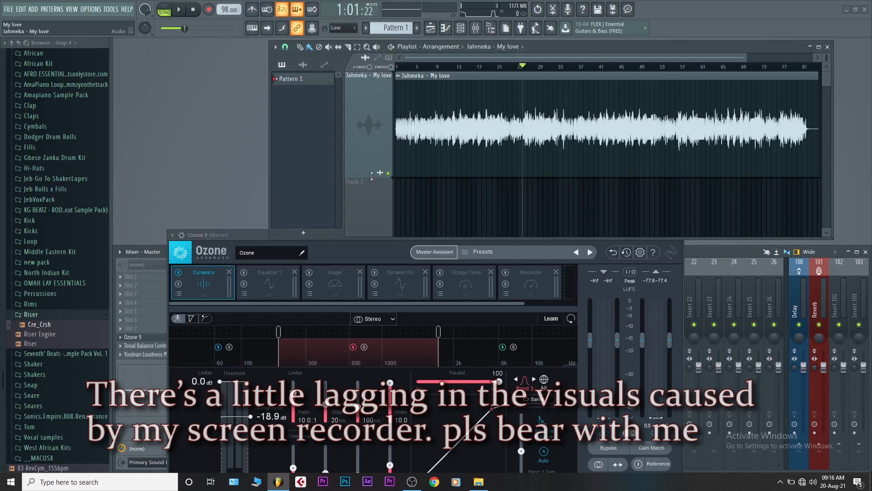
left_click_drag(371, 175, 372, 230)
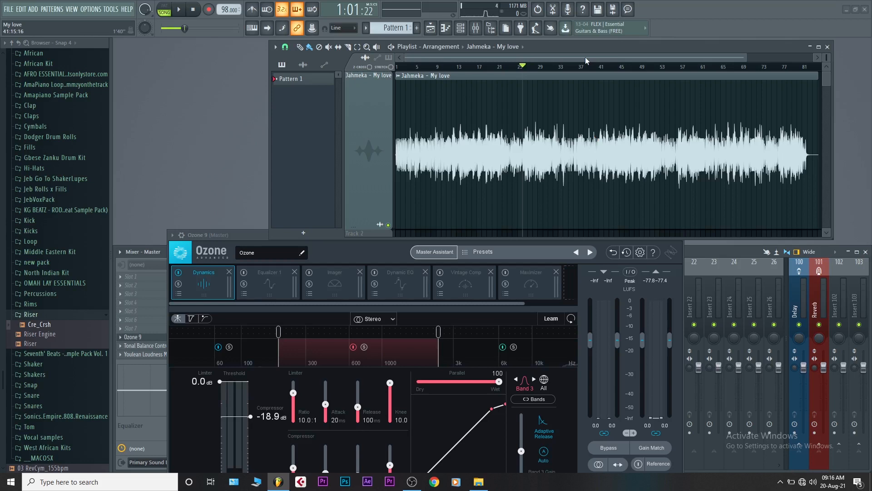
left_click_drag(748, 56, 752, 57)
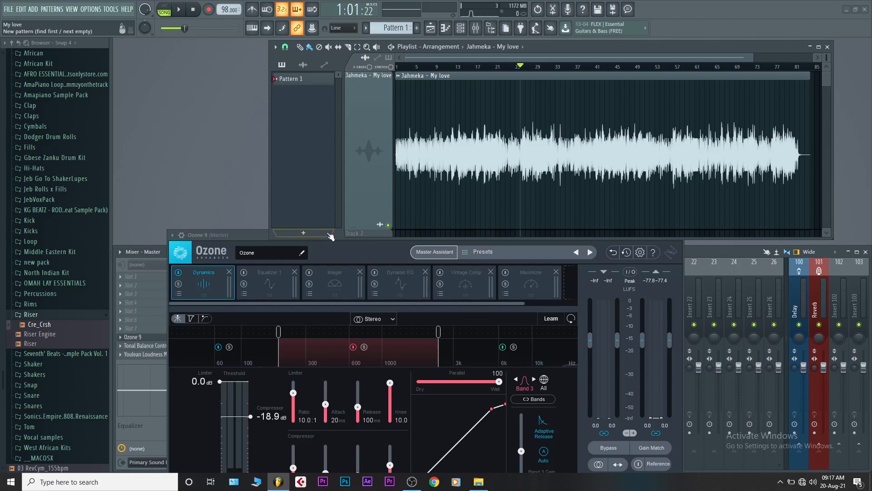
Show the low band (Band 1) of the Dynamics module and play the song to watch its compression.
left_click_drag(330, 236, 435, 99)
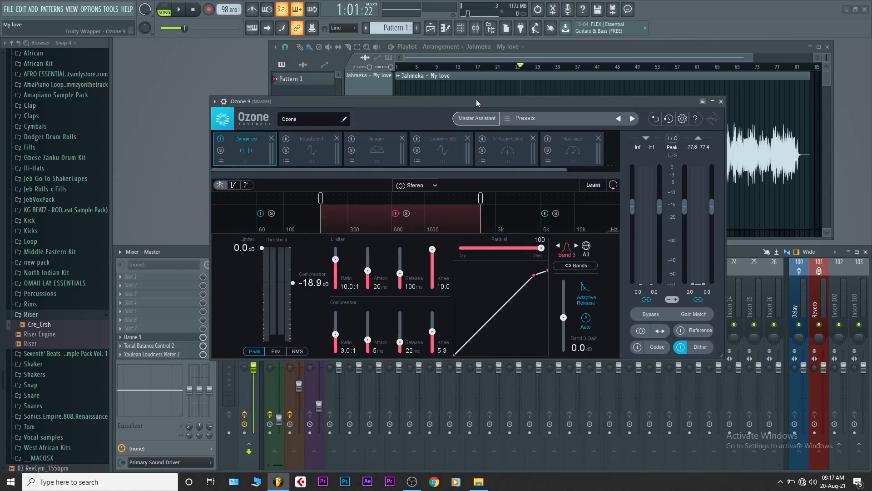
left_click(279, 227)
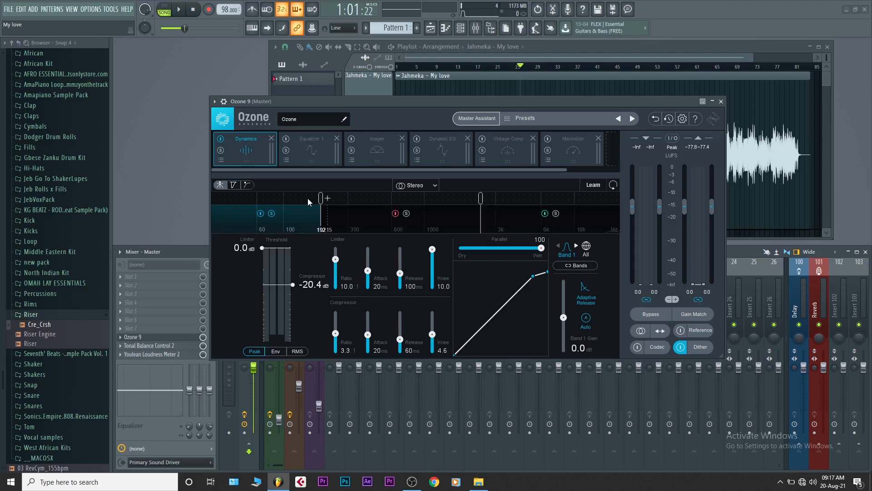
key("space")
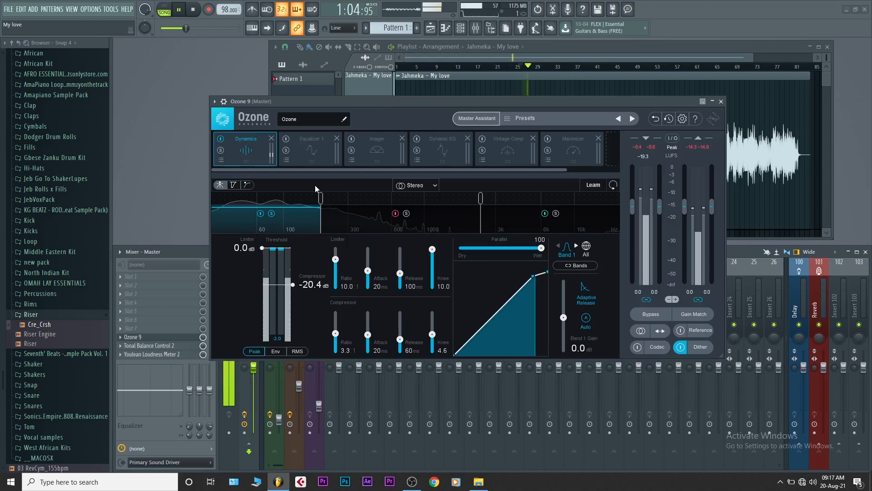
key("space")
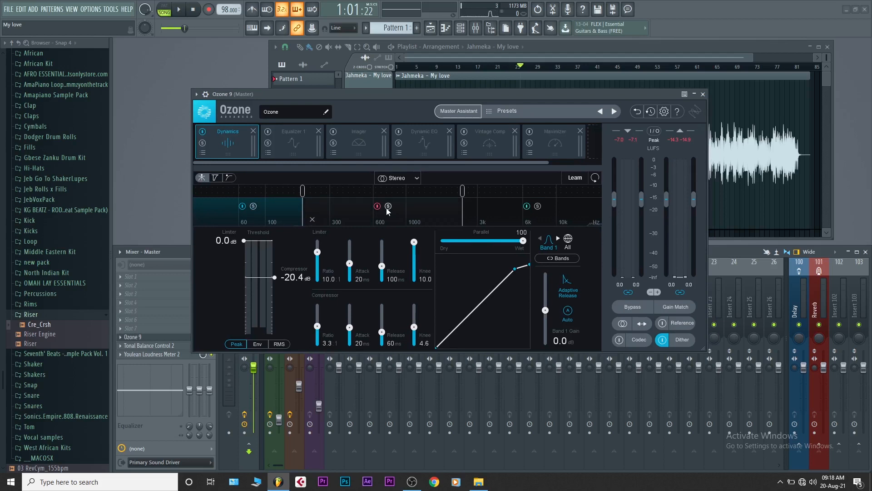
Audition the mid band, show the high band (Band 4) in Dynamics and play the song to watch its compression.
left_click(388, 206)
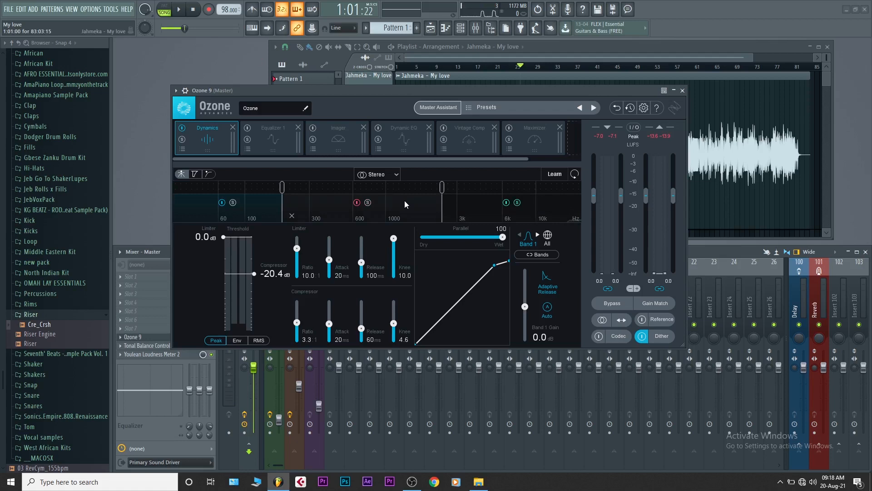
left_click(551, 202)
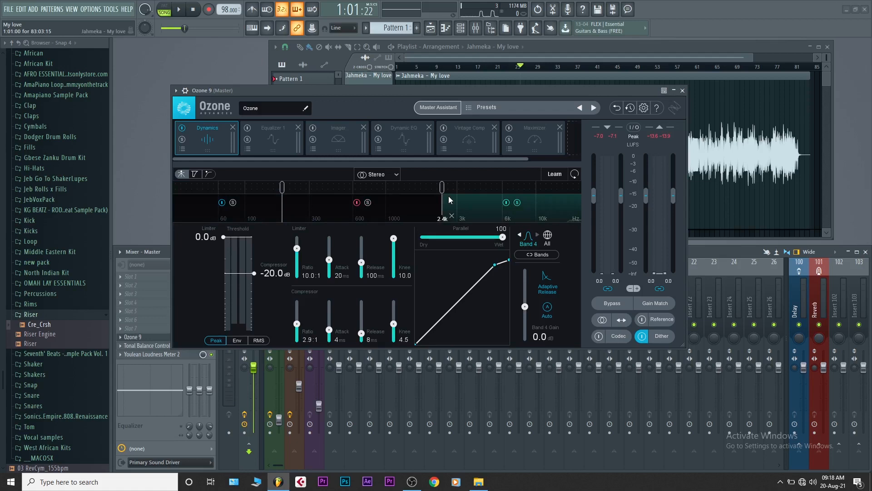
left_click_drag(363, 91, 379, 89)
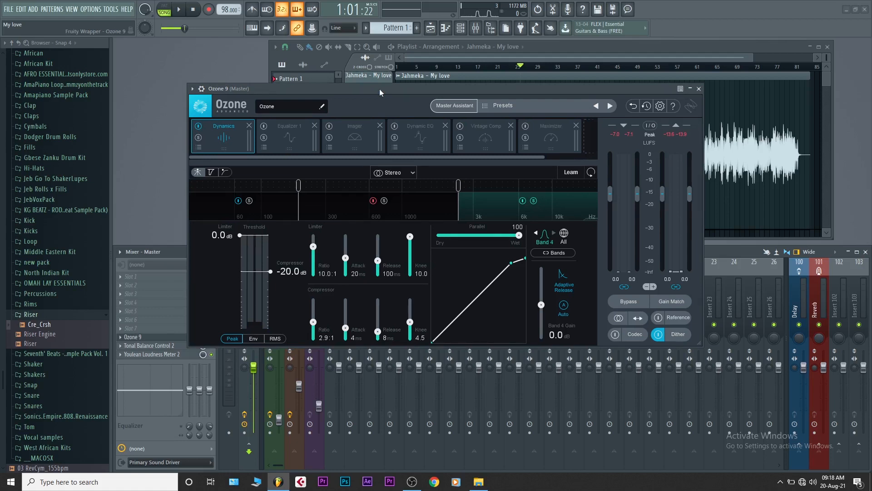
left_click_drag(379, 88, 370, 85)
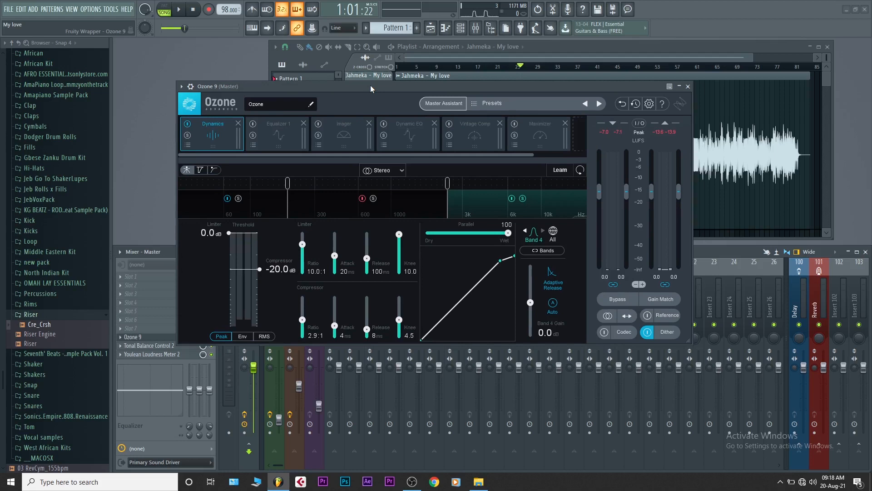
left_click_drag(371, 88, 359, 84)
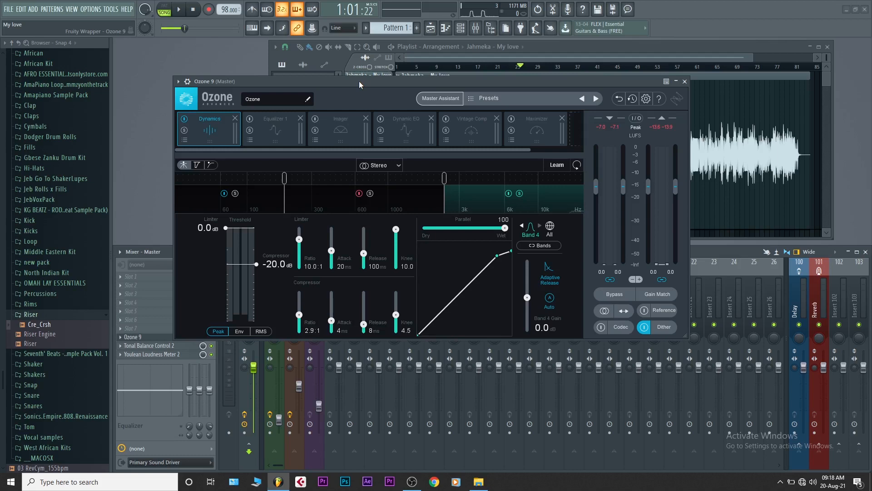
left_click_drag(359, 82, 333, 80)
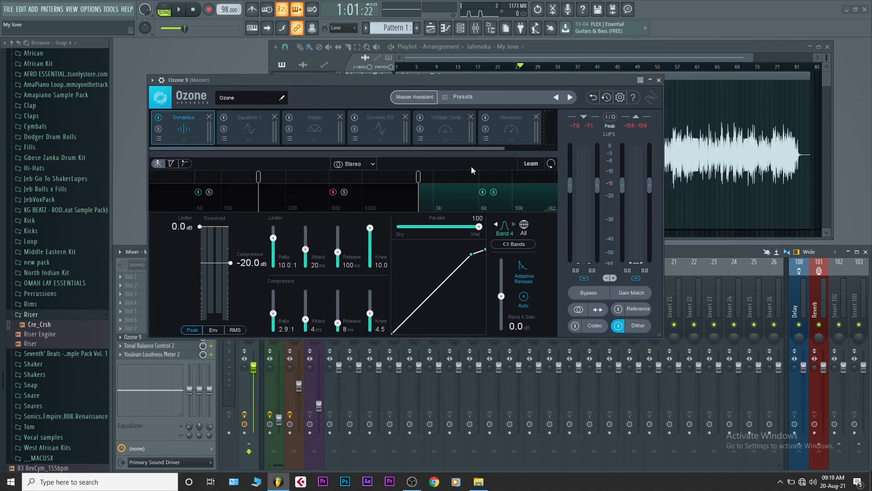
left_click_drag(457, 80, 446, 80)
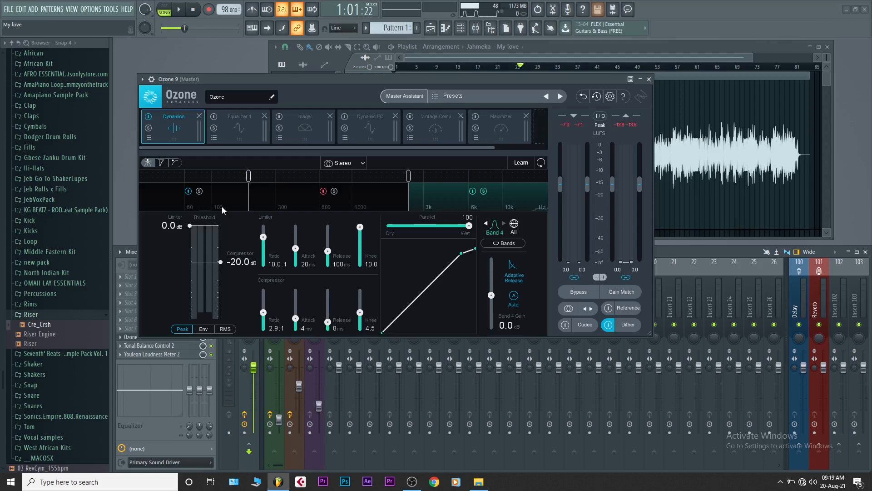
key("space")
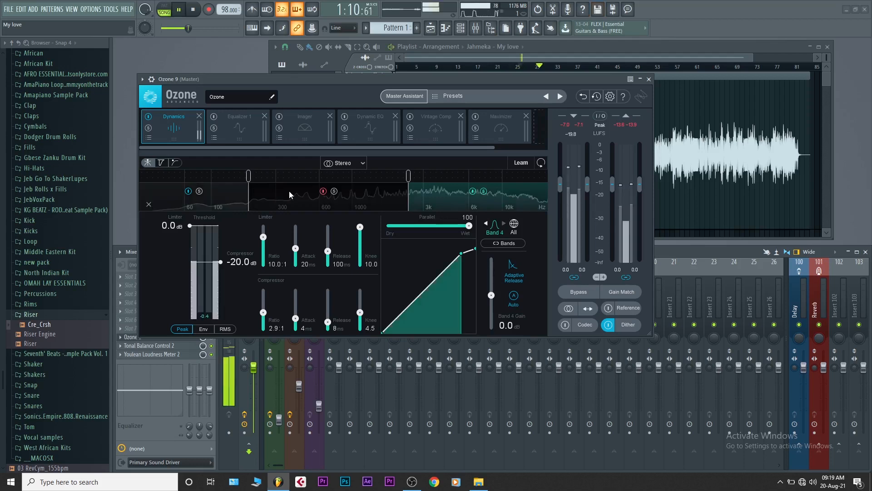
key("space")
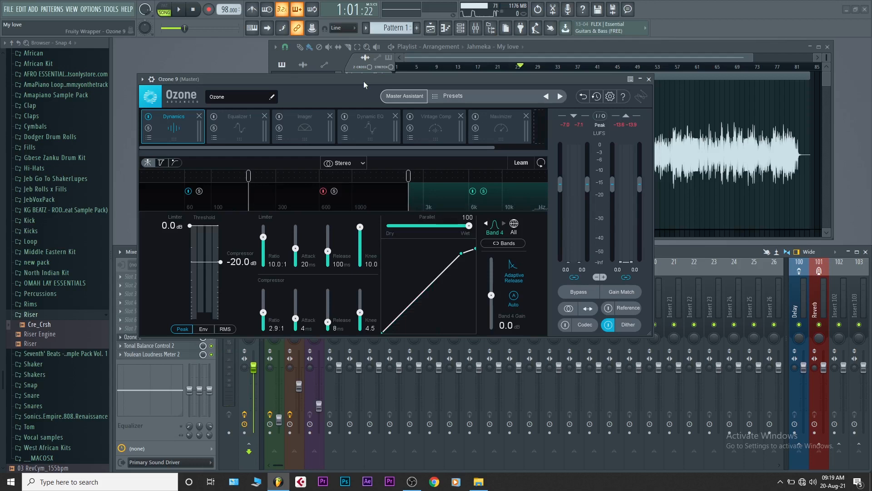
Check the audio device settings and reopen Ozone 9 on the master track to view Equalizer 1.
key("F10")
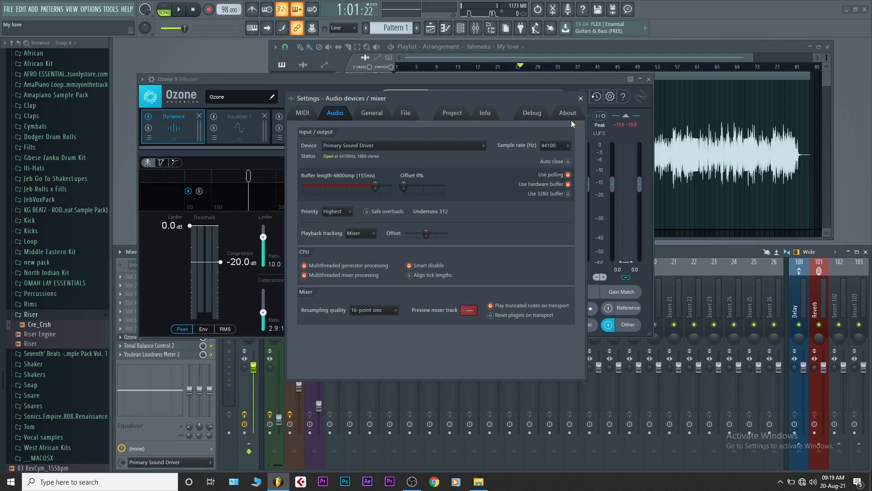
left_click(167, 338)
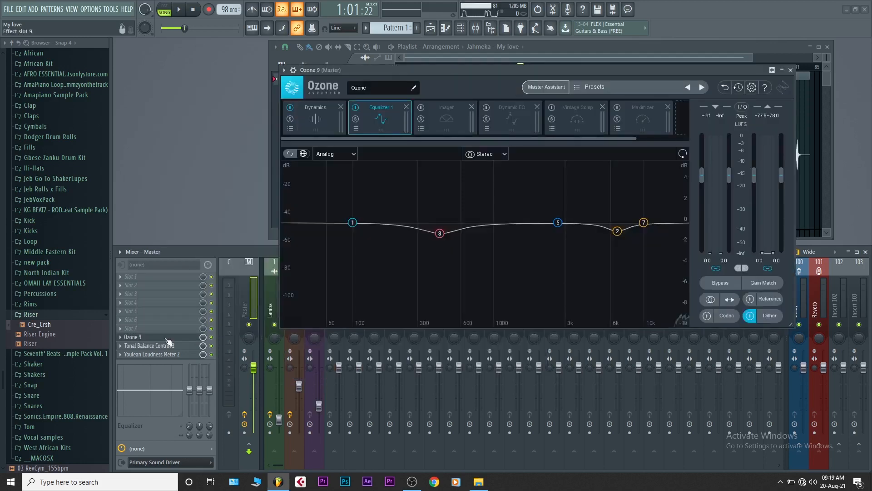
Show Tonal Balance Control 2 from the master track to examine its Reggae target curve, and return to filter 2 in Equalizer 1.
left_click(165, 346)
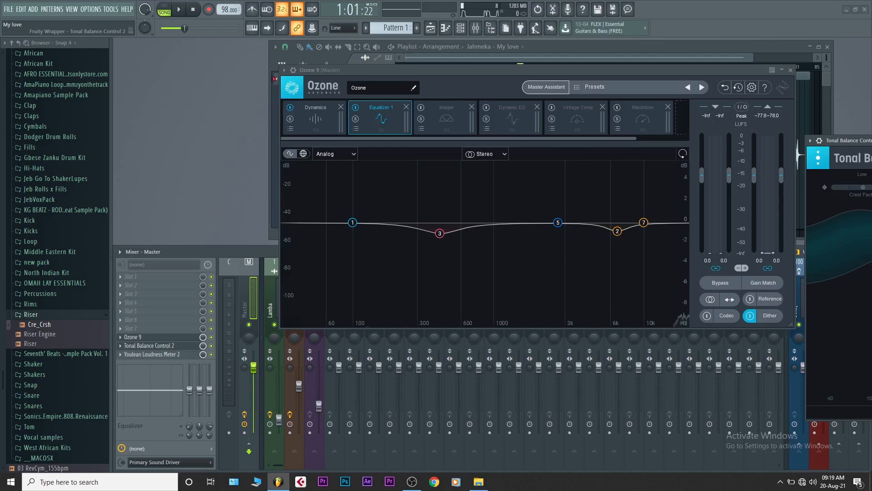
left_click_drag(848, 140, 308, 142)
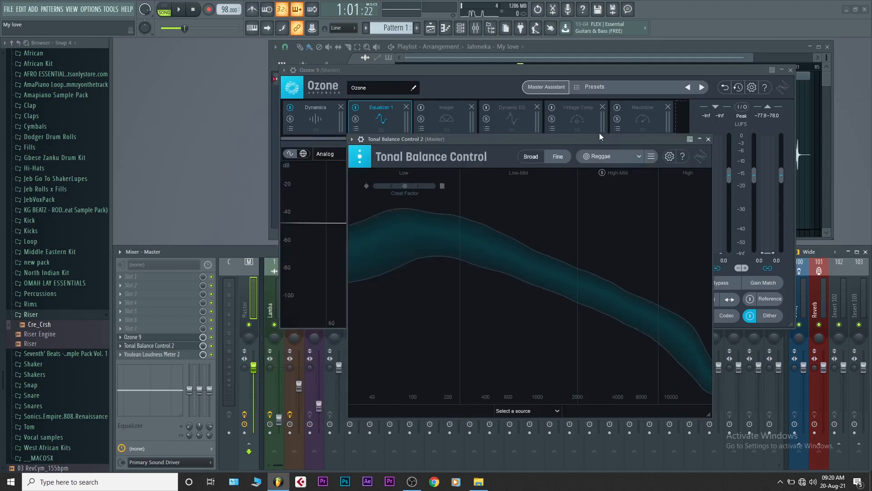
left_click_drag(599, 133, 494, 149)
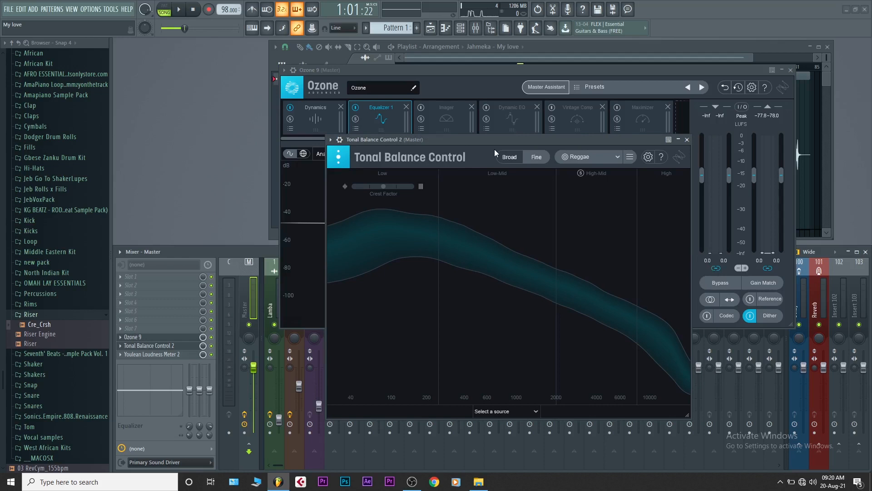
left_click_drag(494, 149, 486, 138)
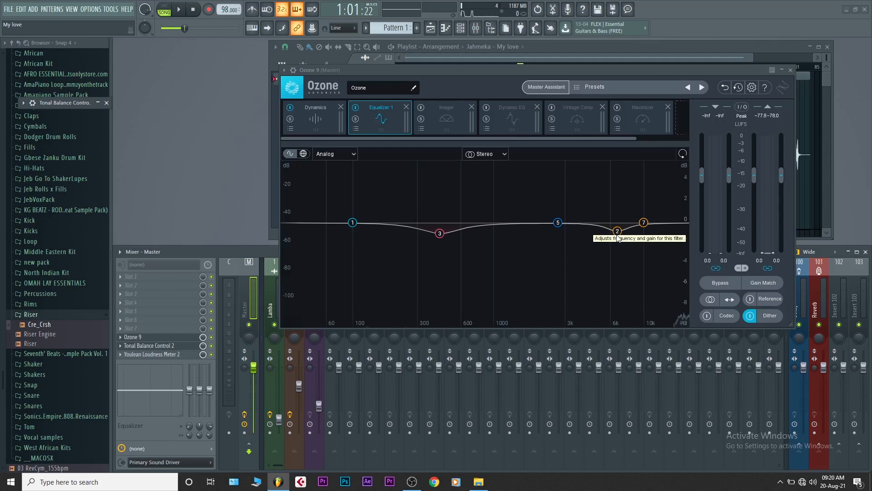
left_click(617, 234)
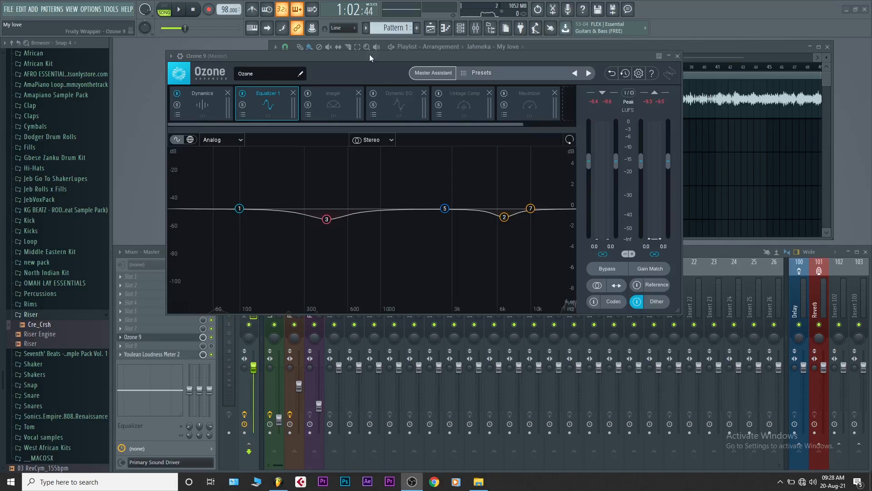
Reposition the Ozone 9 window and collapse the playlist window to keep the whole plugin uncovered.
left_click_drag(371, 56, 412, 58)
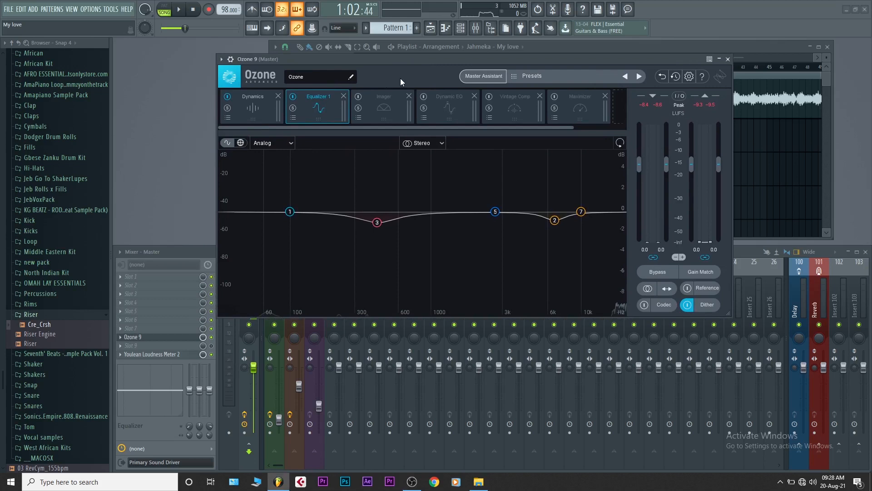
left_click_drag(549, 48, 560, 80)
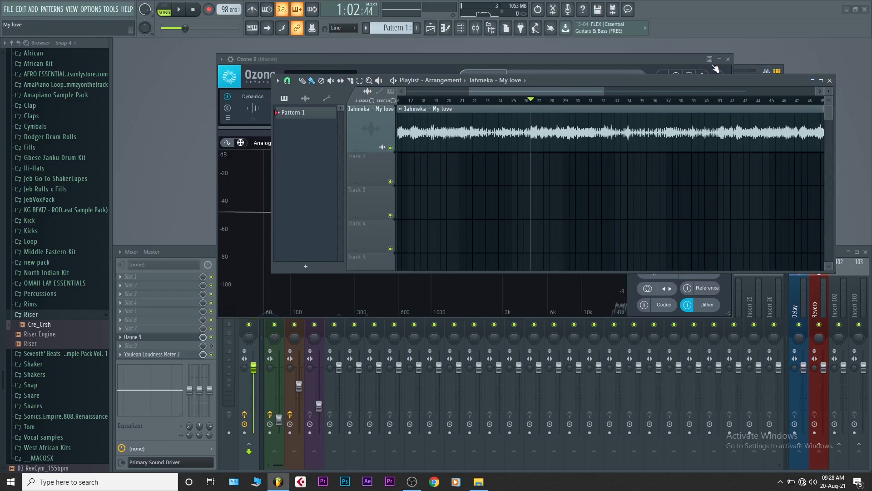
left_click(811, 80)
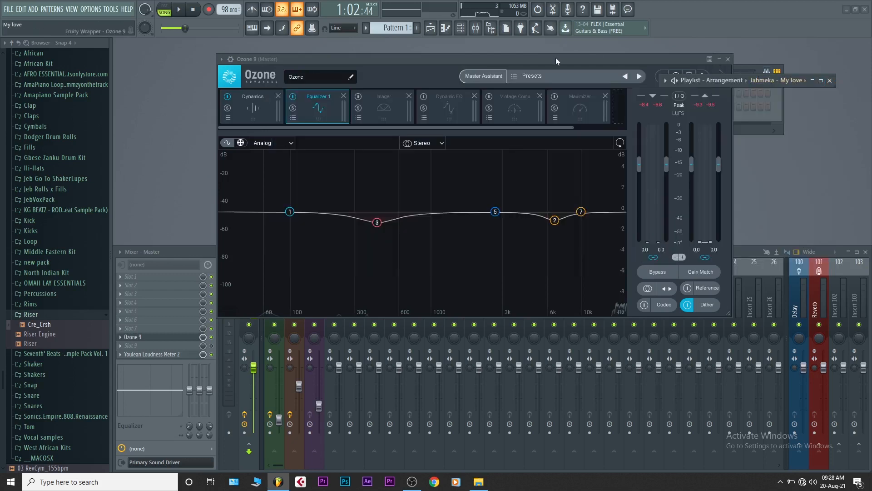
left_click_drag(555, 57, 563, 53)
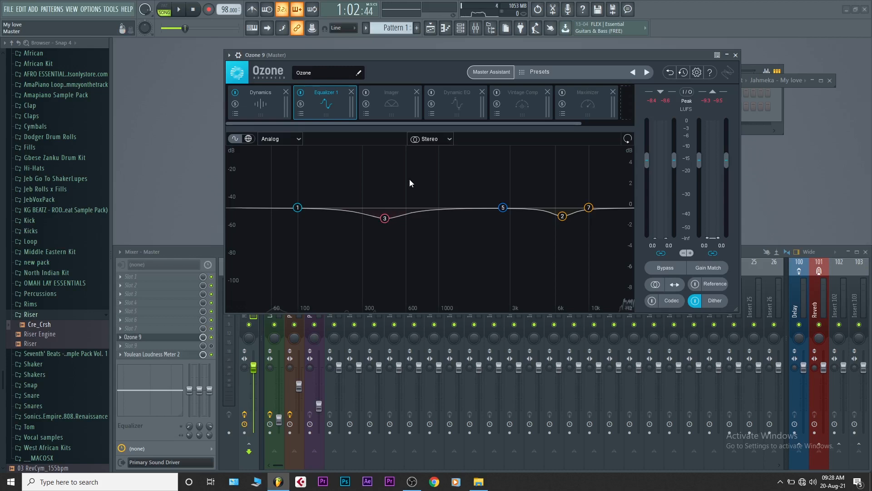
Solo filters 3 and 2 of Equalizer 1 in turn and play the song to hear what each one cuts.
left_click(384, 219)
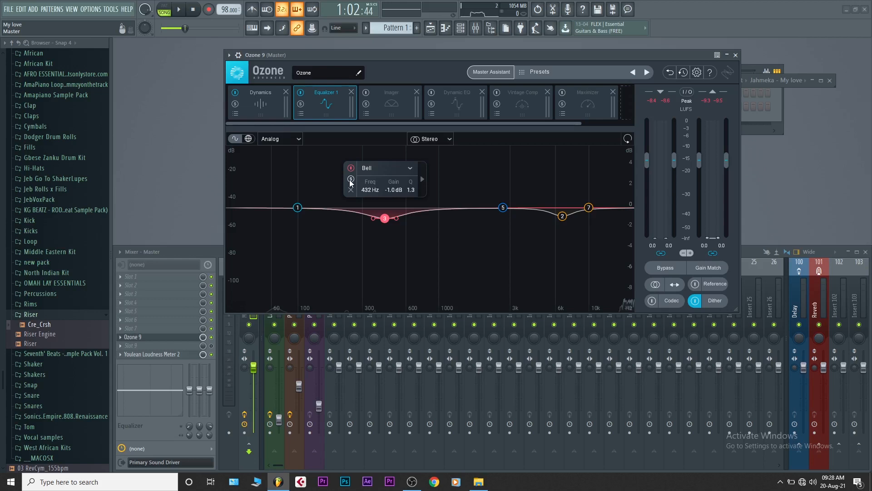
key("space")
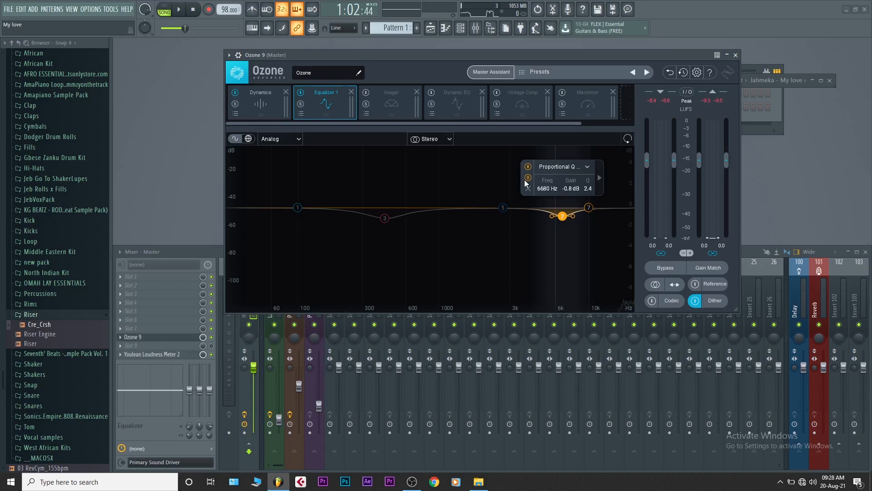
key("space")
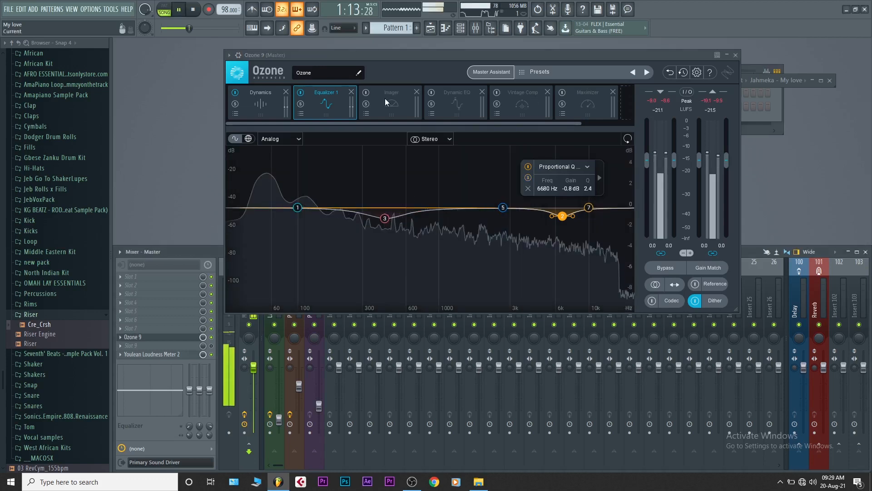
Enable the Imager module and play the song with individual bands soloed to check their stereo width.
left_click(385, 98)
key("space")
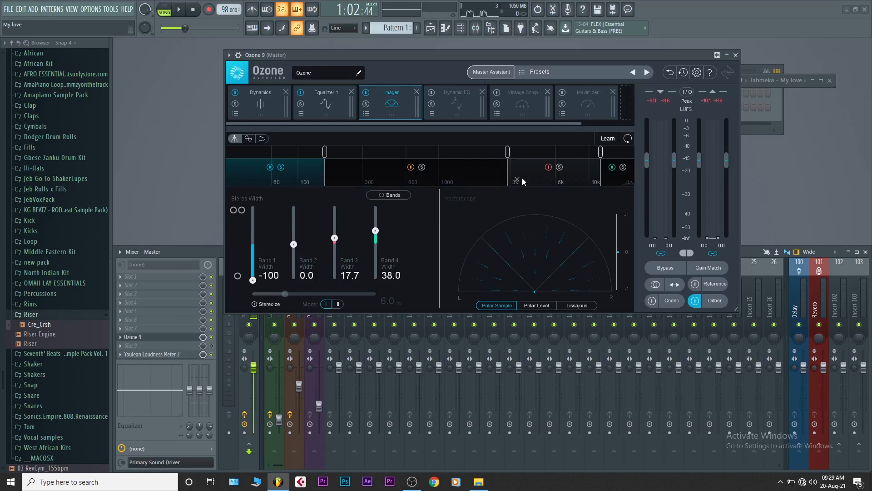
key("space")
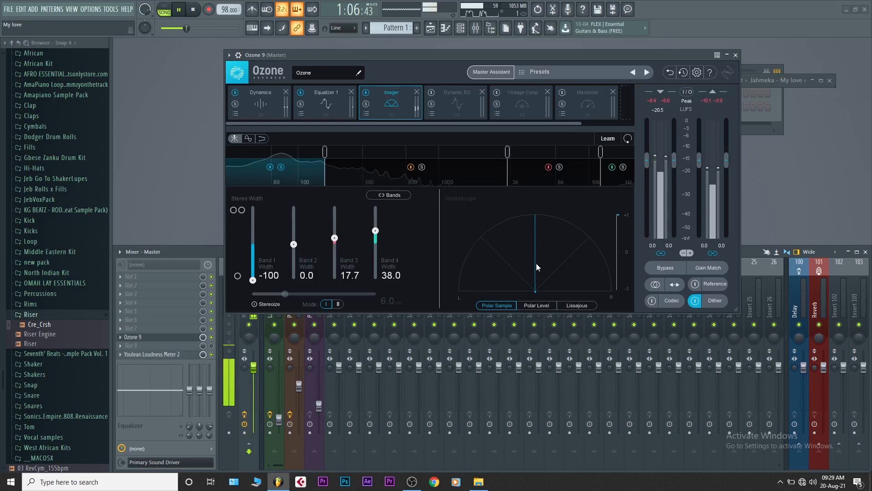
key("space")
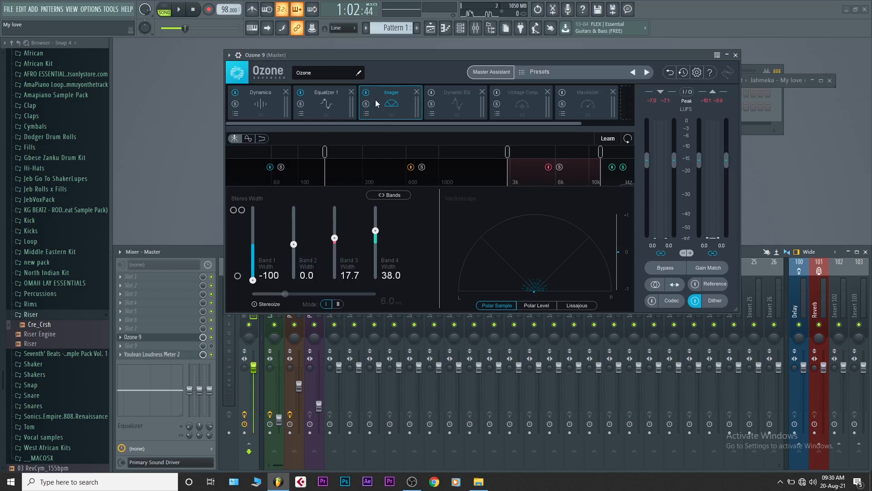
Enable the Dynamic EQ module and audition its filter 3 while playing the song to watch its gain reduction.
left_click(432, 101)
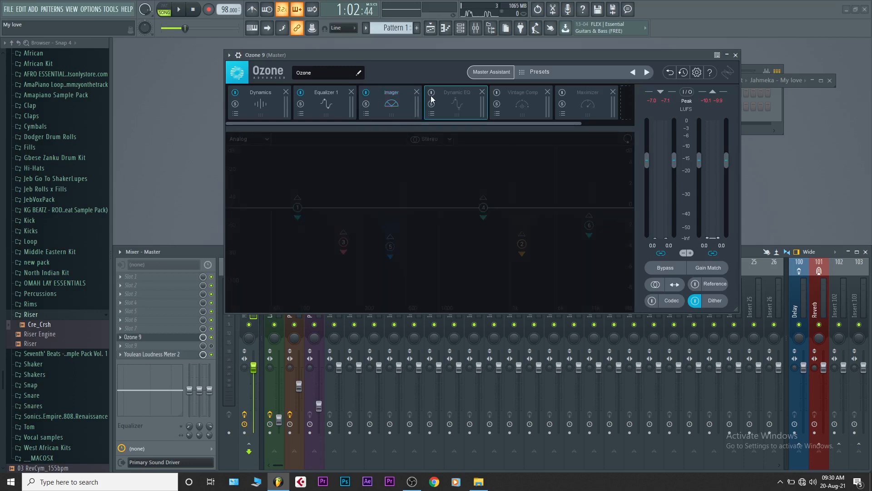
left_click(432, 92)
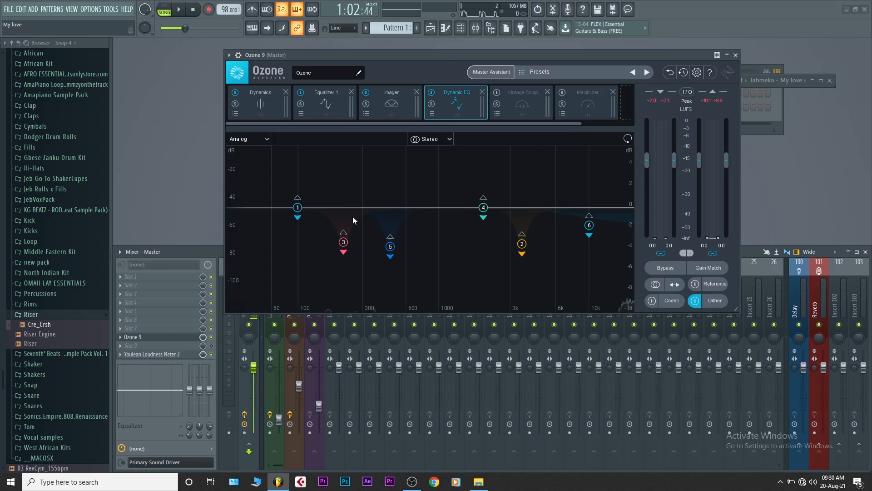
left_click(344, 242)
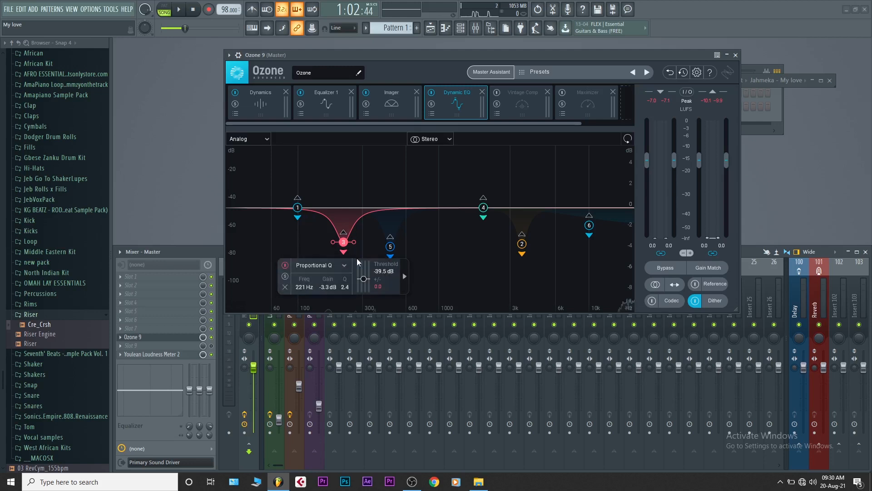
left_click(285, 276)
key("space")
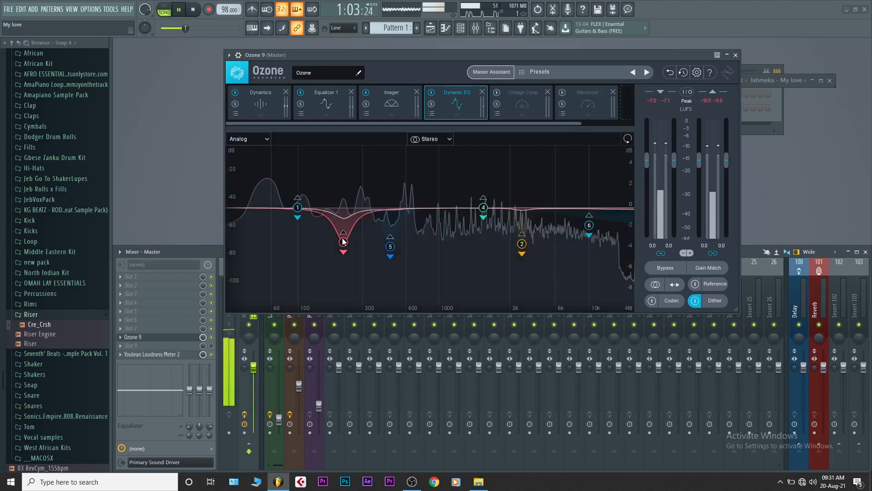
key("space")
Solo Dynamic EQ filters 5, 2 and 6 in turn, playing the song to examine how they respond.
left_click(390, 246)
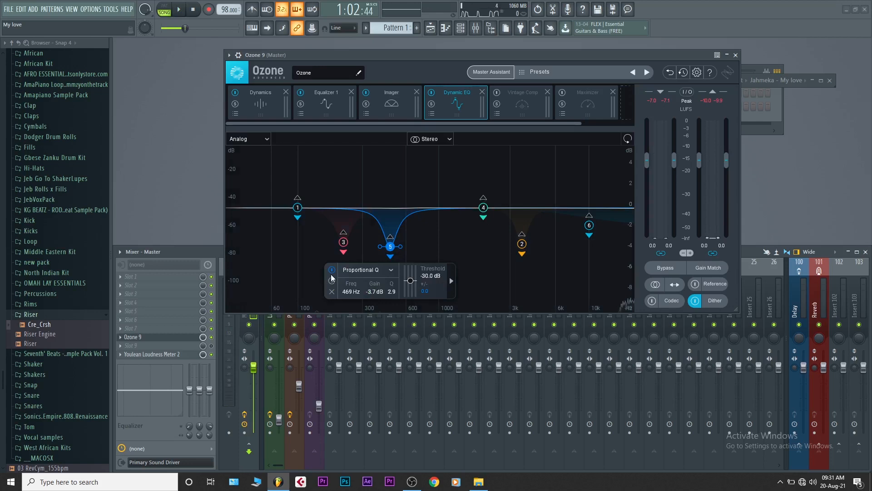
left_click(332, 280)
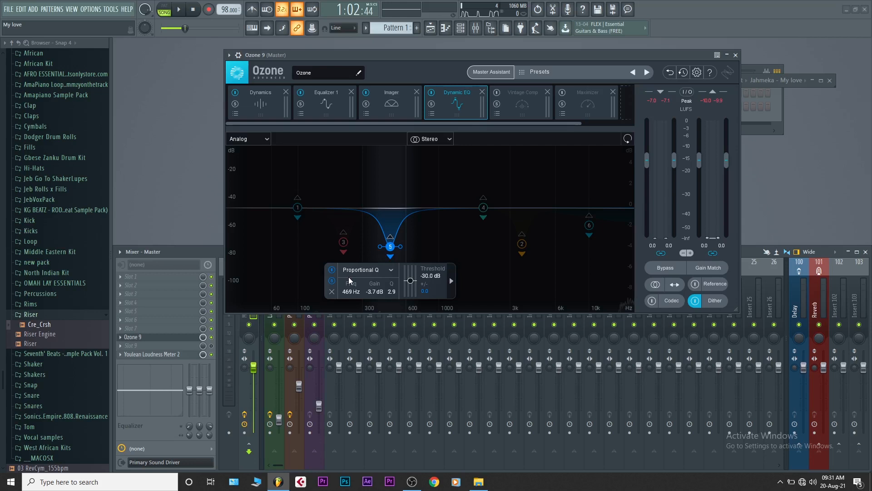
left_click(522, 244)
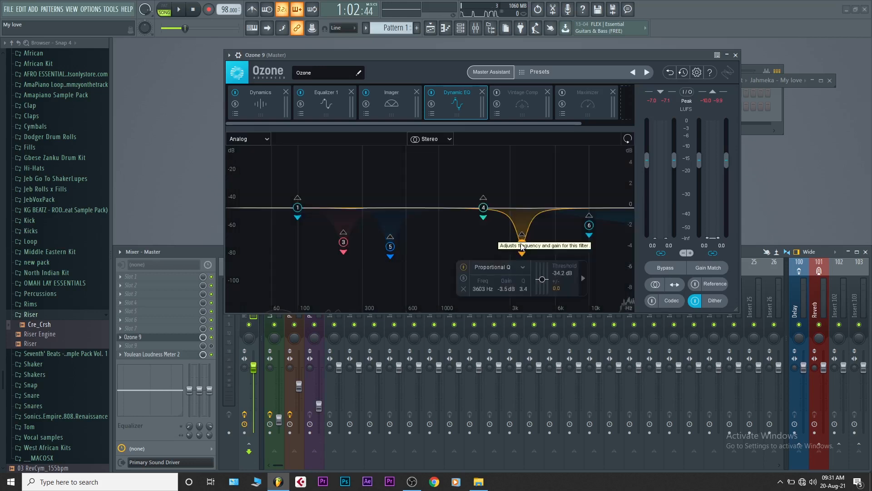
left_click(464, 278)
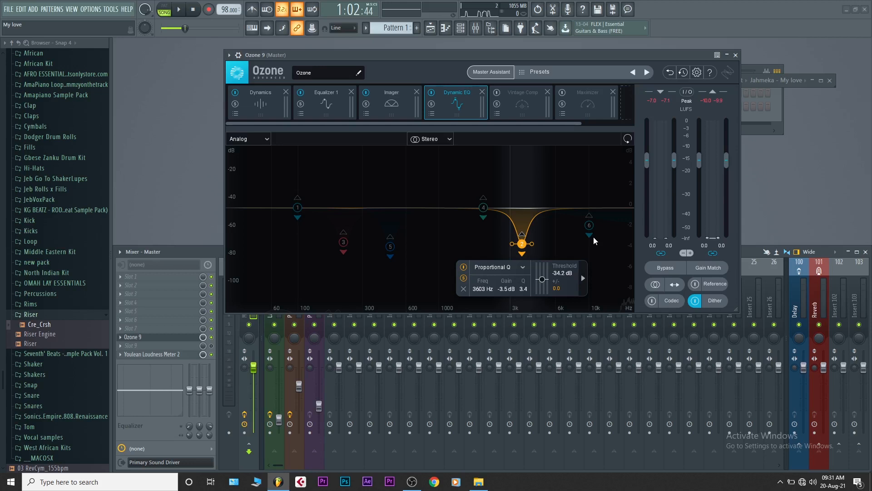
key("space")
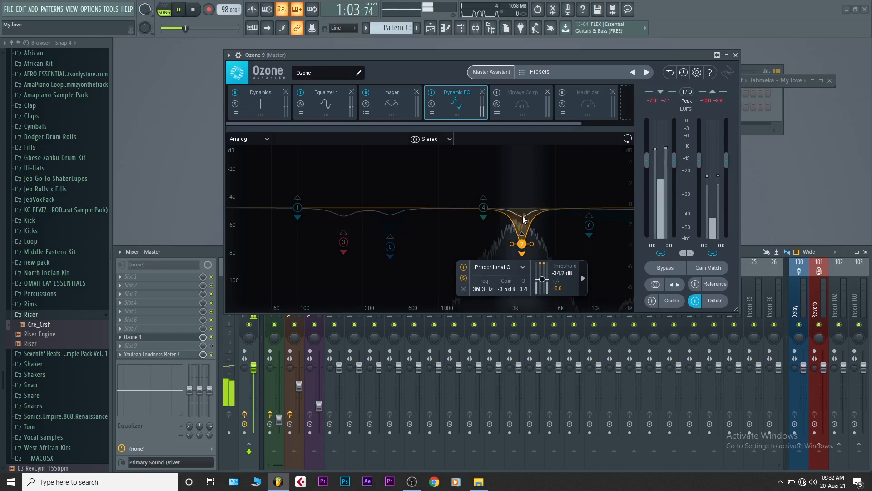
key("space")
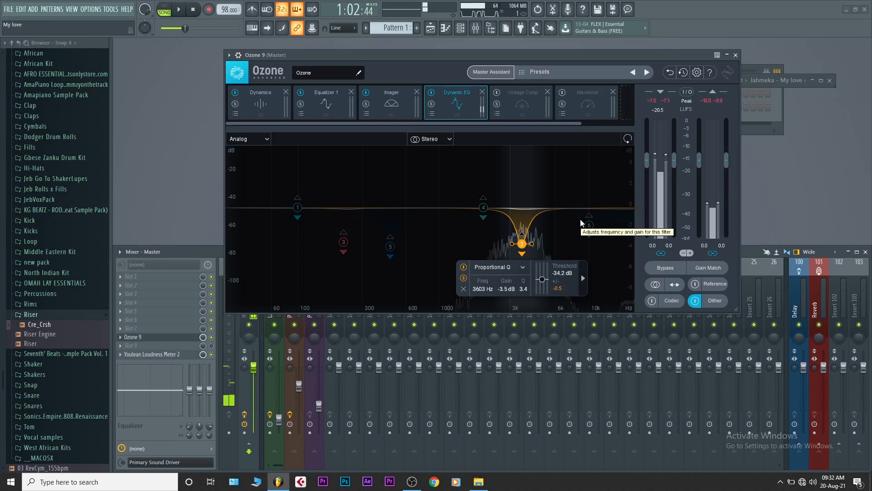
left_click(589, 229)
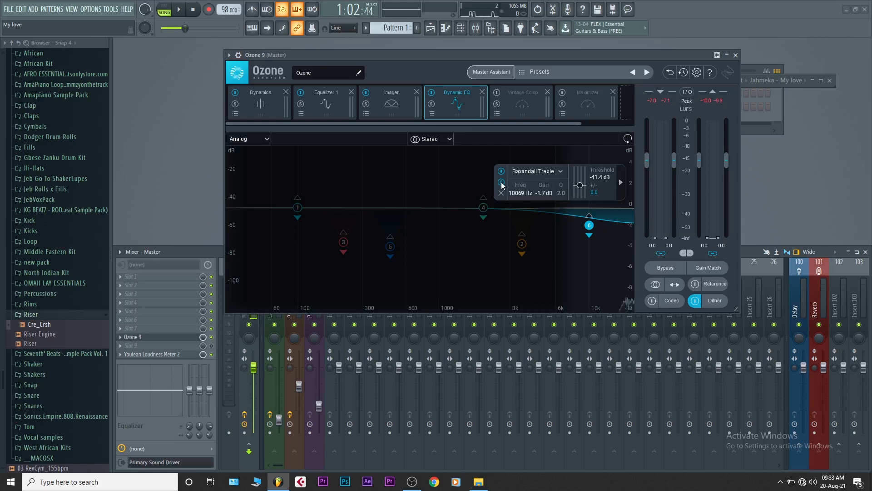
Enable the Vintage Comp module and play the song to watch its compression.
left_click(497, 94)
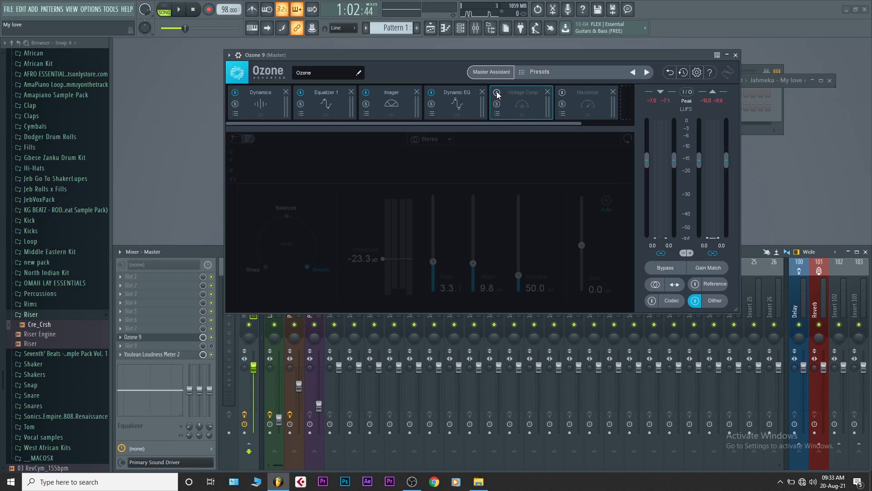
left_click(497, 93)
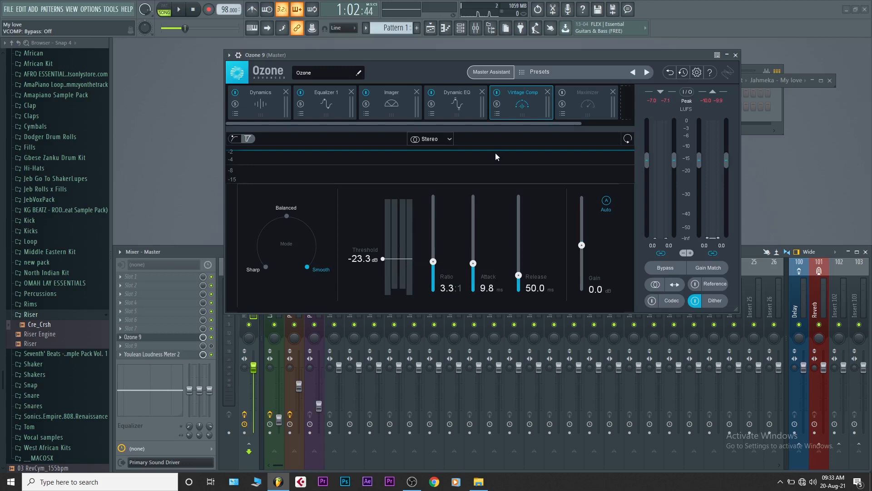
key("space")
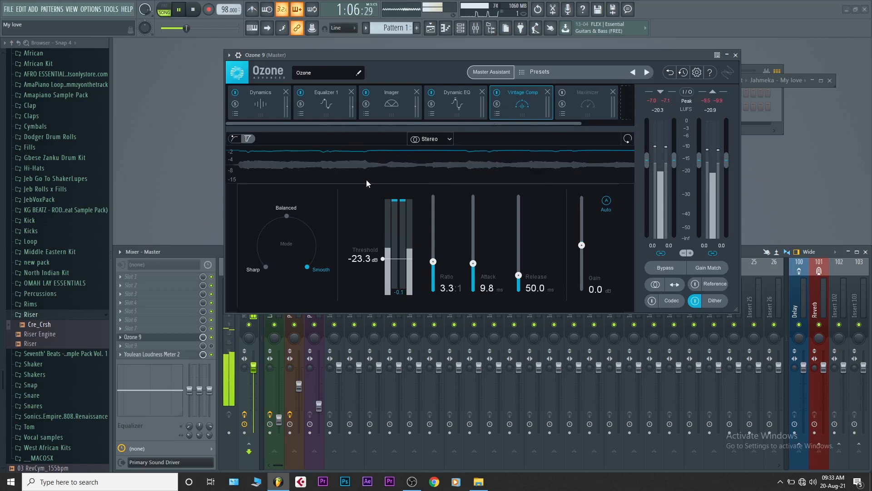
key("space")
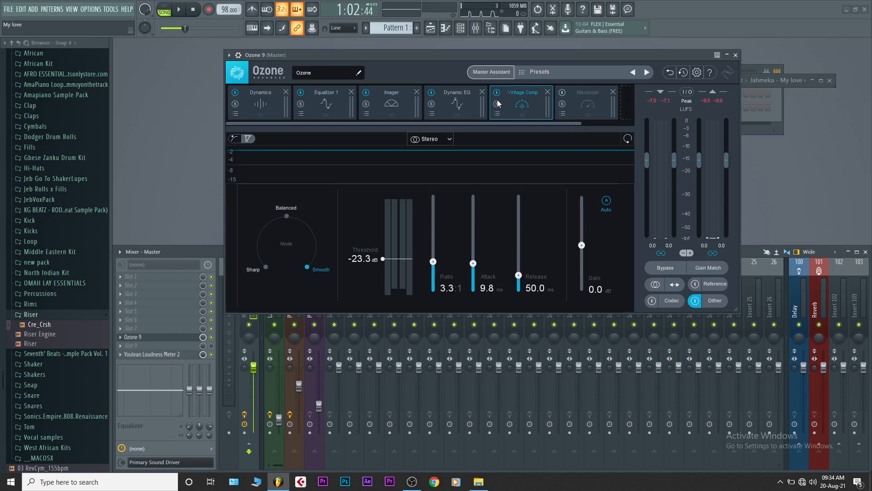
Replay the song to listen to the Vintage Comp in Smooth mode, and shift the Ozone 9 window slightly aside.
key("space")
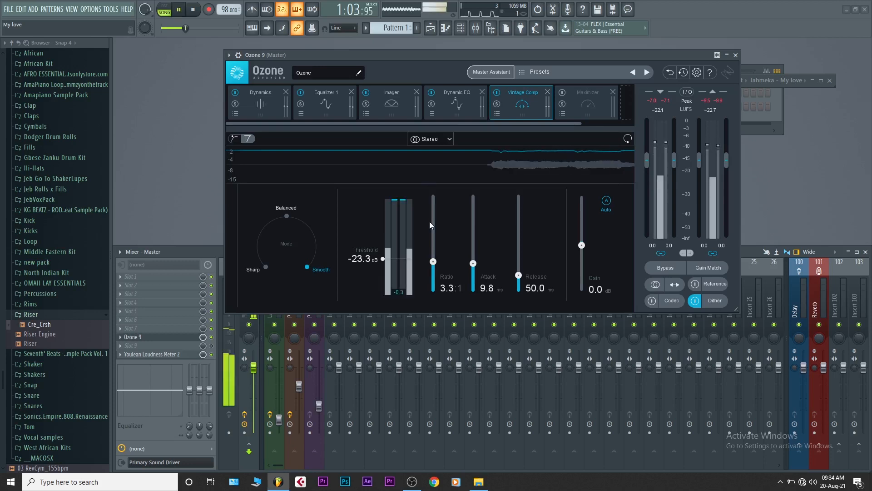
key("space")
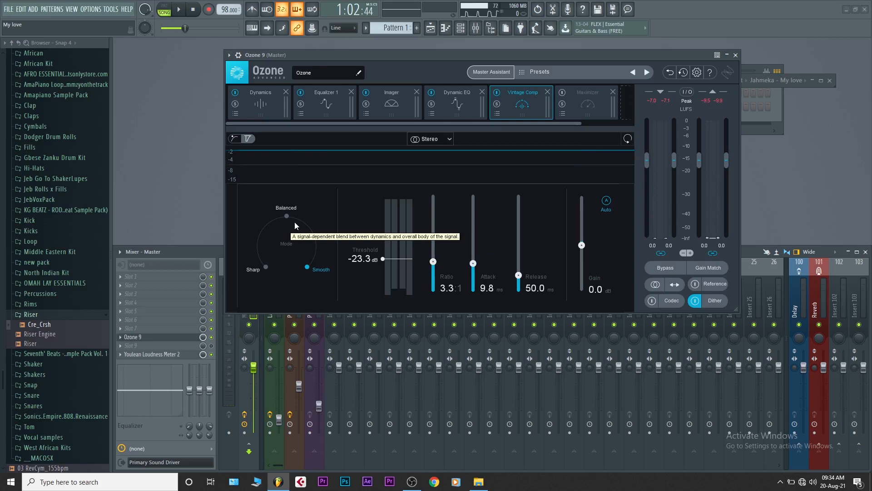
key("space")
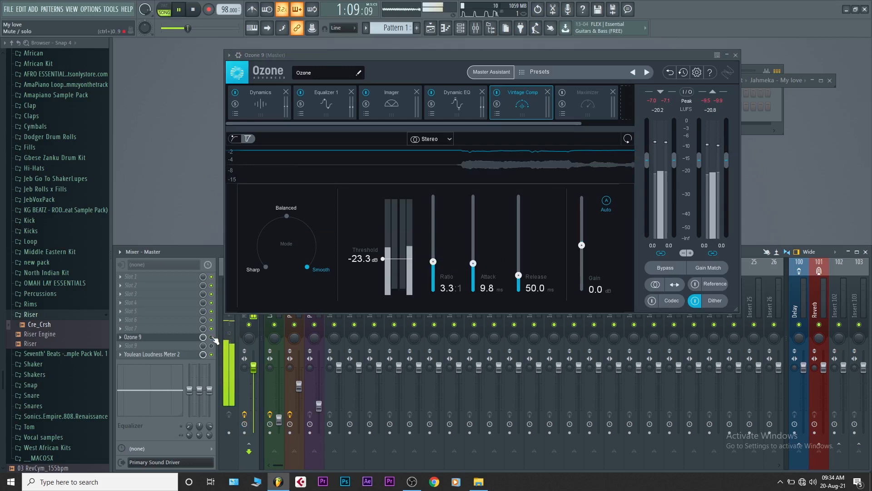
key("space")
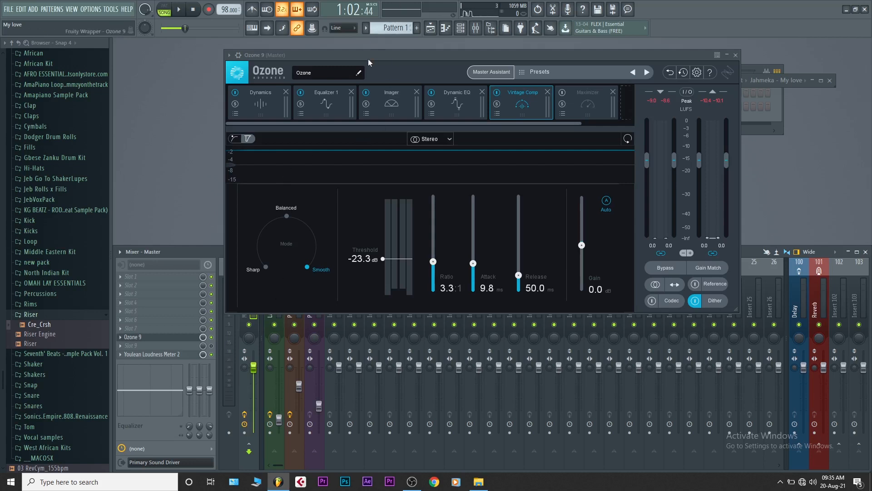
left_click_drag(372, 53, 355, 52)
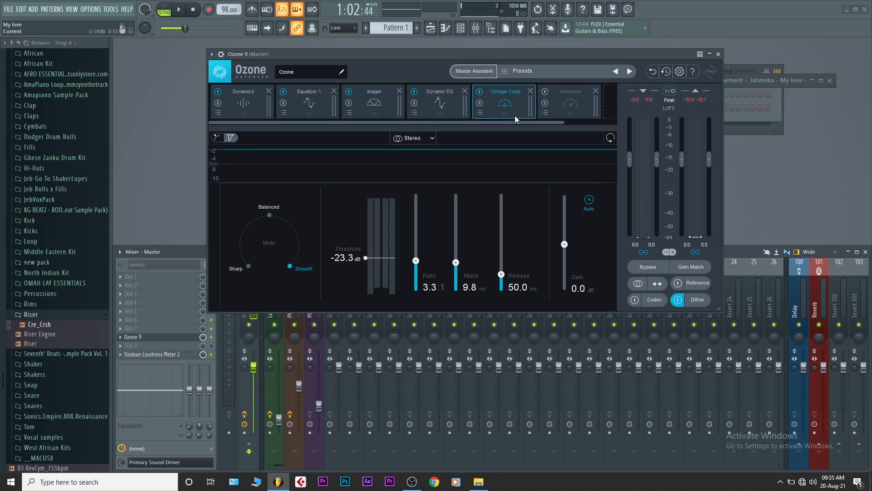
Enable the Maximizer module and set its ceiling to -0.1 dB.
left_click(570, 104)
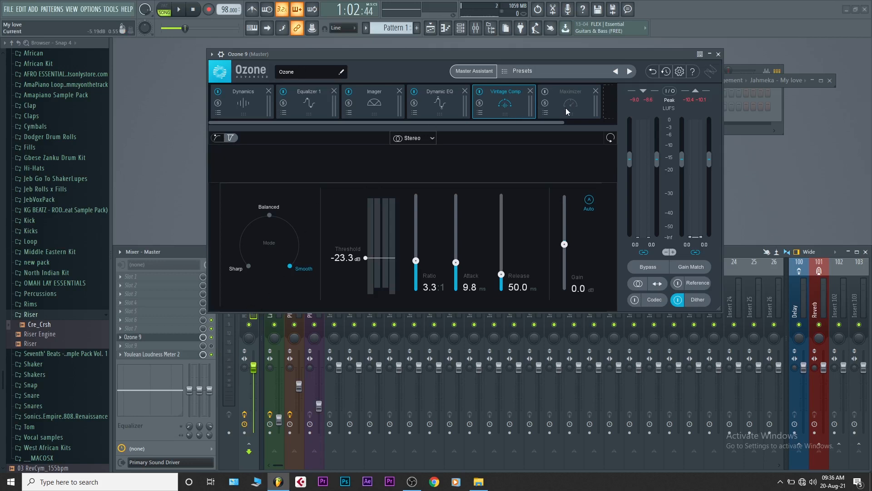
left_click(544, 93)
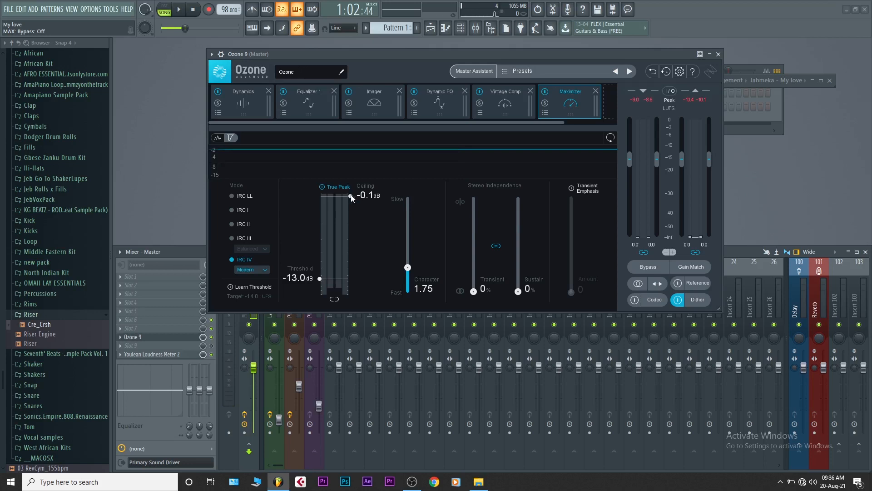
left_click_drag(351, 197, 352, 200)
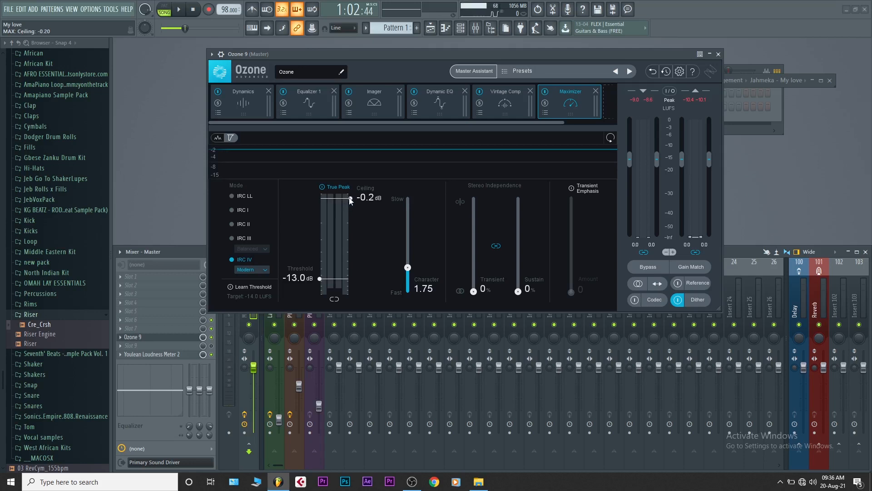
left_click_drag(350, 200, 350, 197)
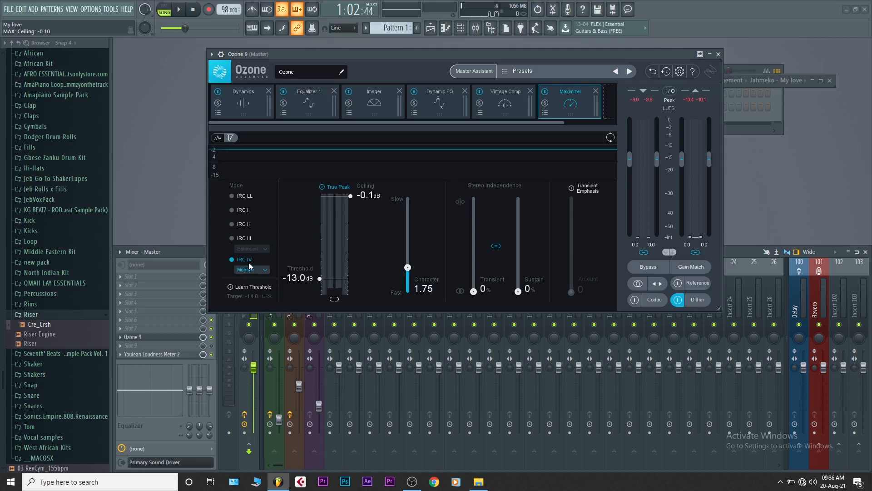
Browse the style options of the Maximizer's IRC III and IRC IV modes, ending on IRC IV with the Modern style.
left_click(249, 237)
left_click(250, 249)
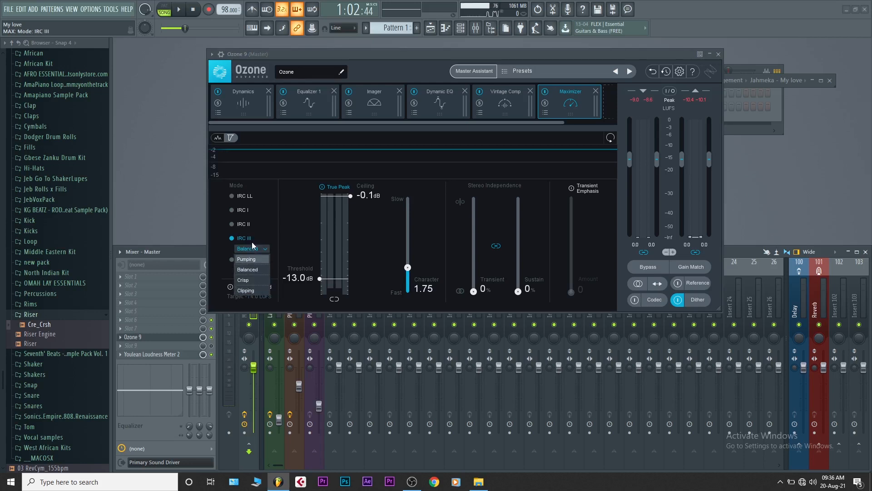
left_click(253, 248)
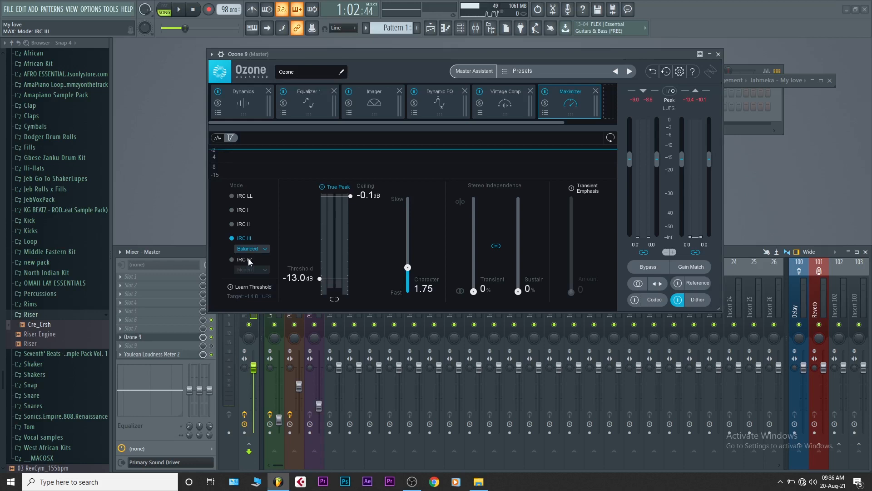
left_click(248, 260)
left_click(250, 270)
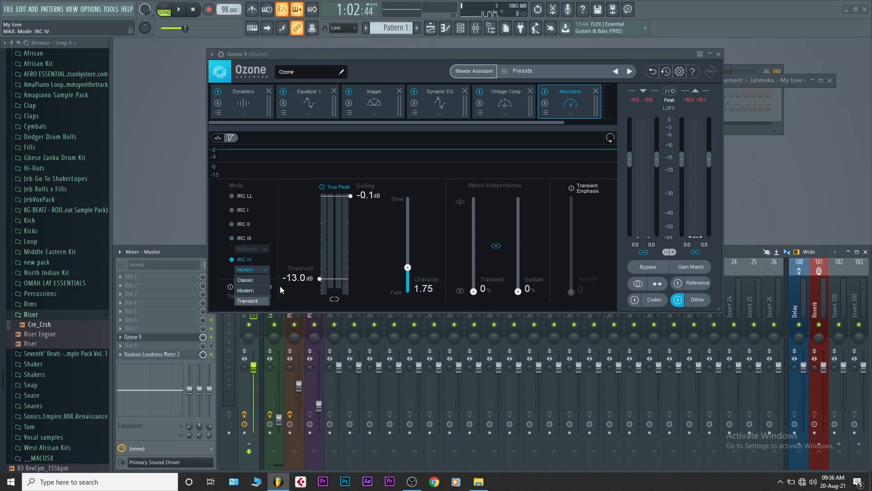
left_click(253, 264)
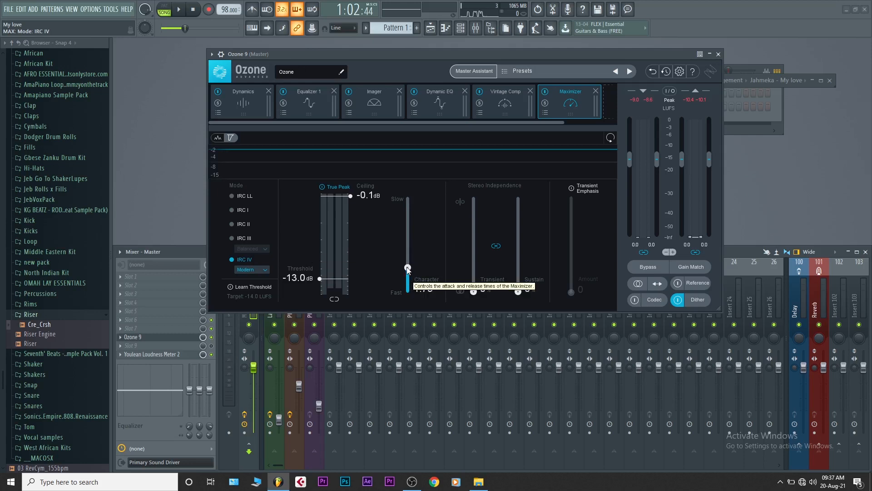
Try the Maximizer's Character at 0.80 and return it to 1.75.
left_click_drag(408, 267, 411, 281)
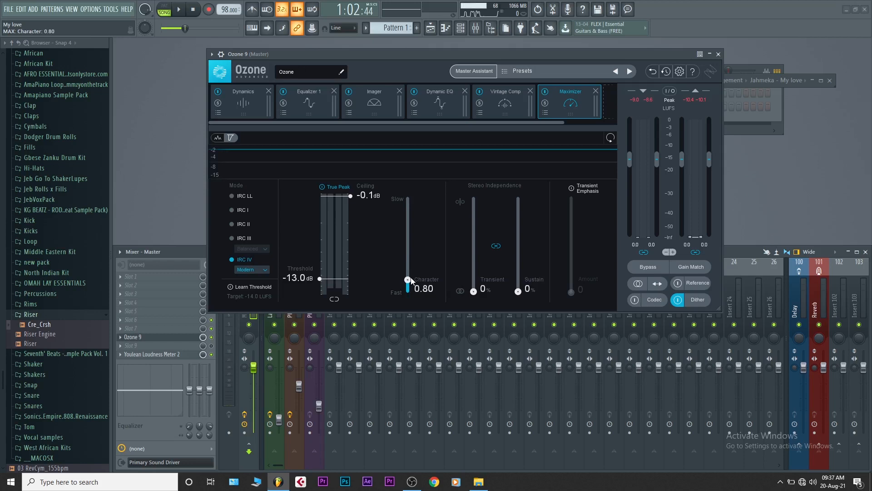
left_click_drag(408, 279, 409, 271)
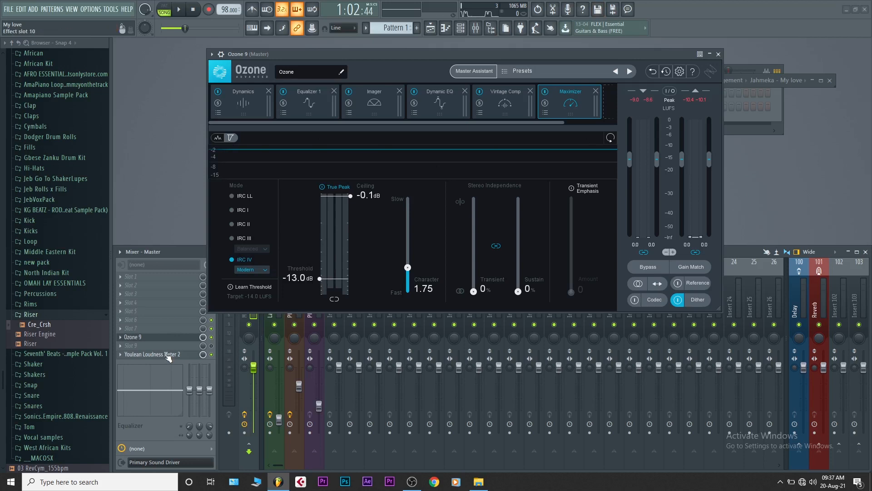
Open Youlean Loudness Meter 2 from the master track to examine its loudness readings, and close it.
left_click_drag(871, 78, 607, 124)
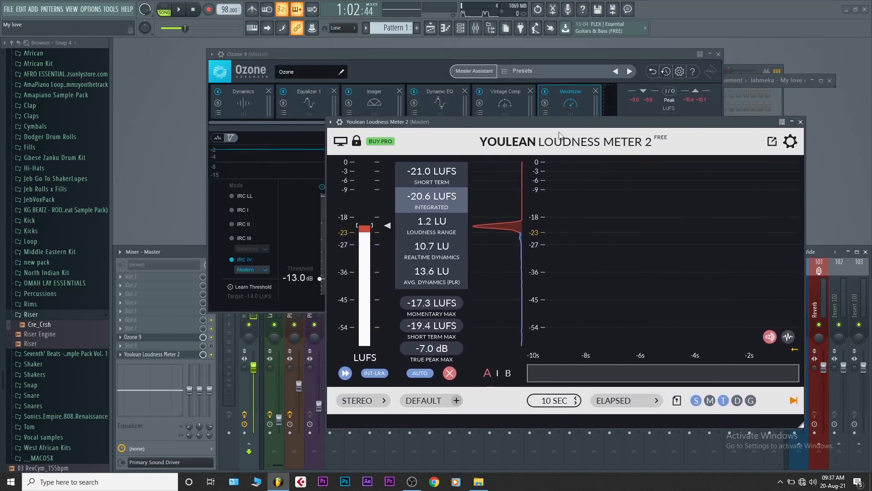
left_click_drag(551, 125, 570, 124)
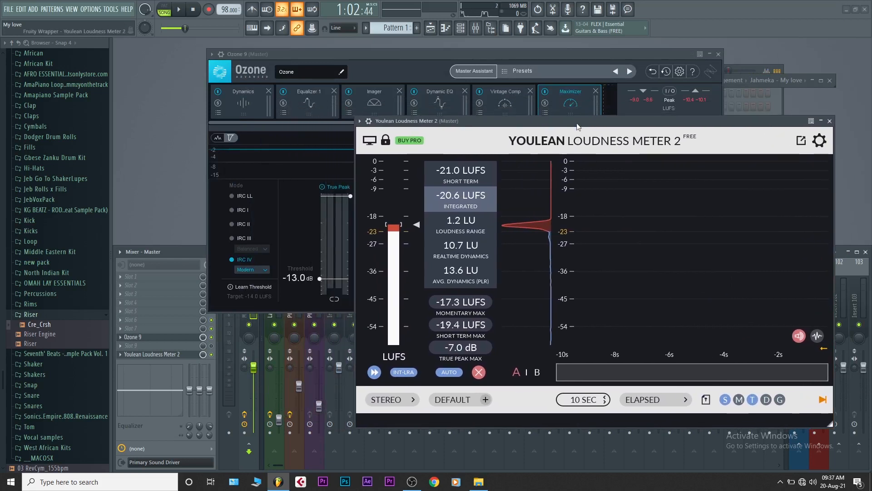
left_click_drag(500, 122, 509, 142)
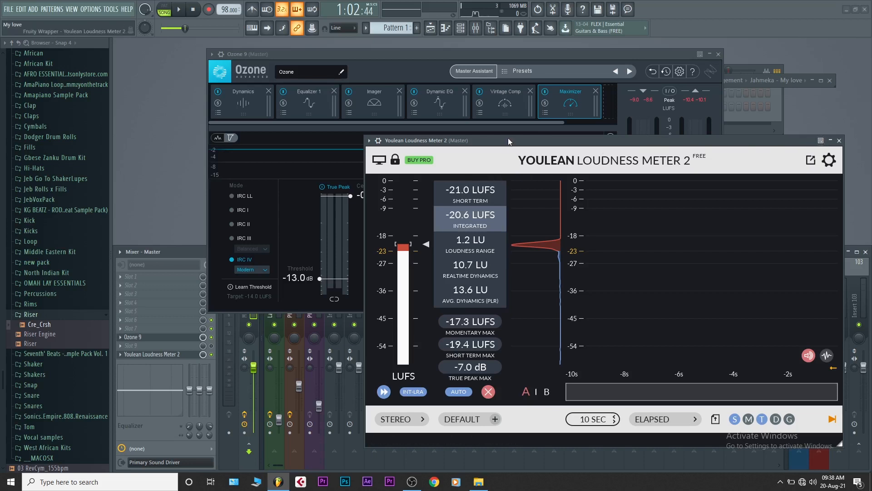
left_click_drag(509, 141, 496, 137)
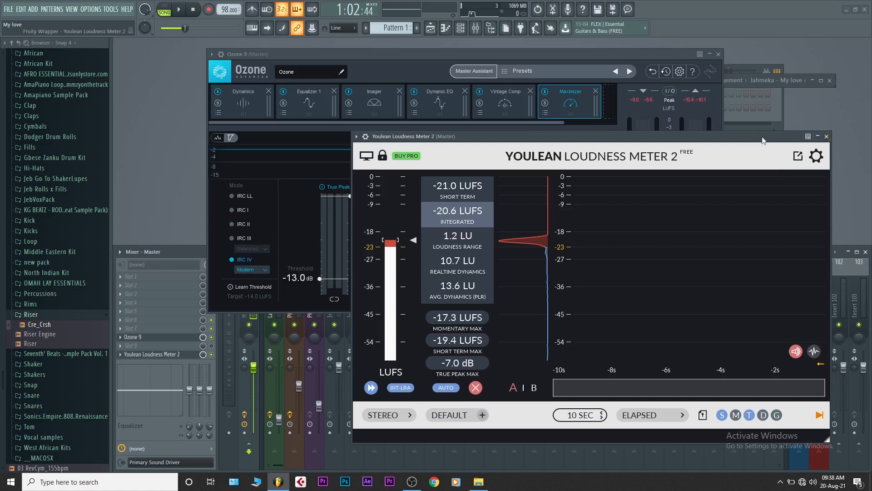
left_click(827, 136)
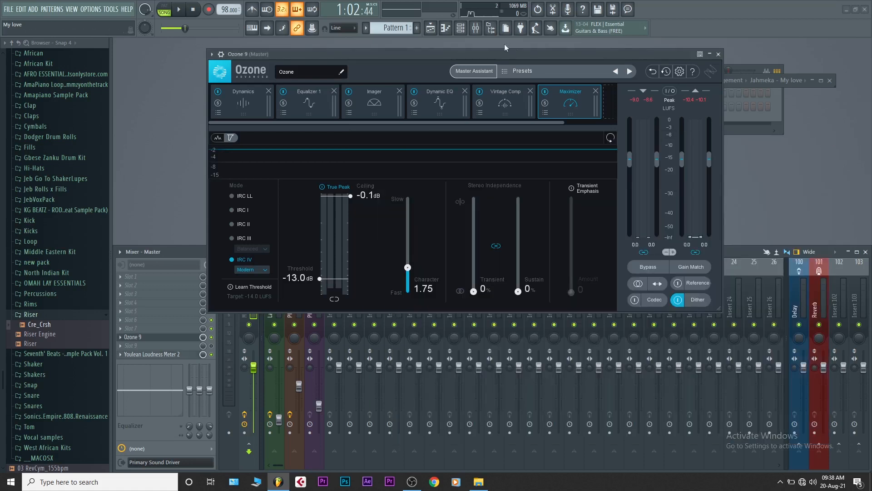
Shift the Ozone 9 window aside and view the type and source settings of its I/O meter.
left_click_drag(505, 53, 471, 71)
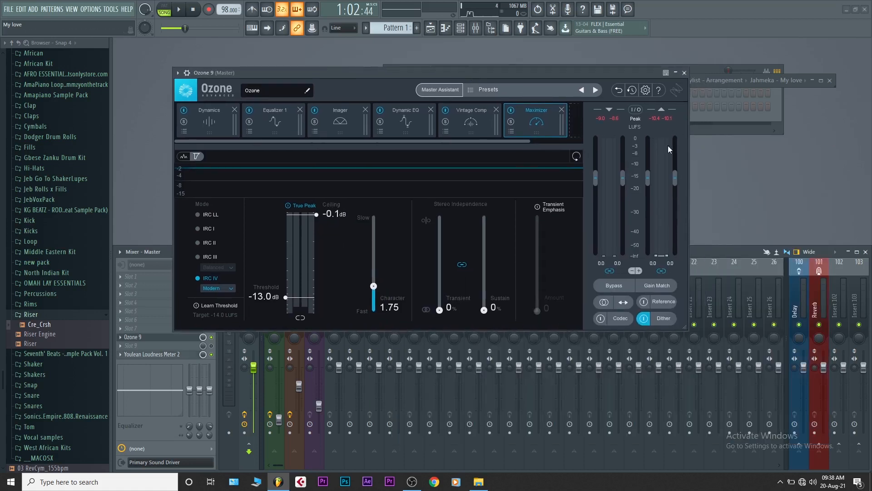
left_click(636, 108)
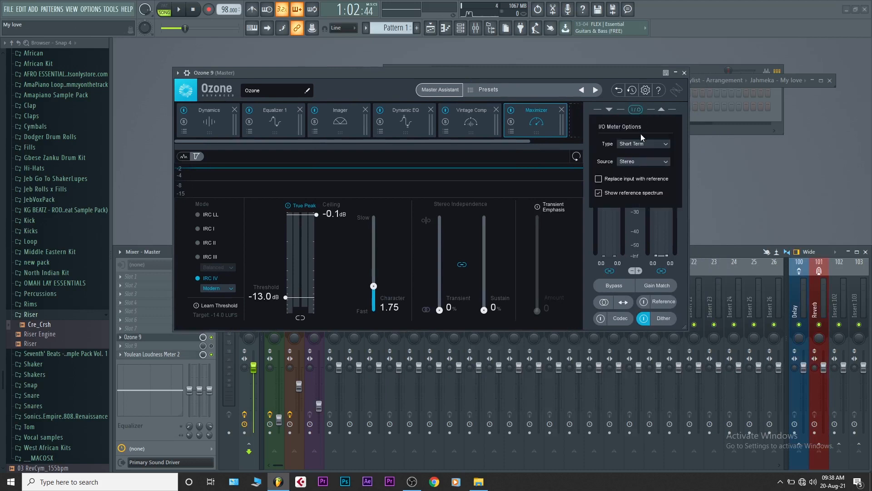
left_click(635, 109)
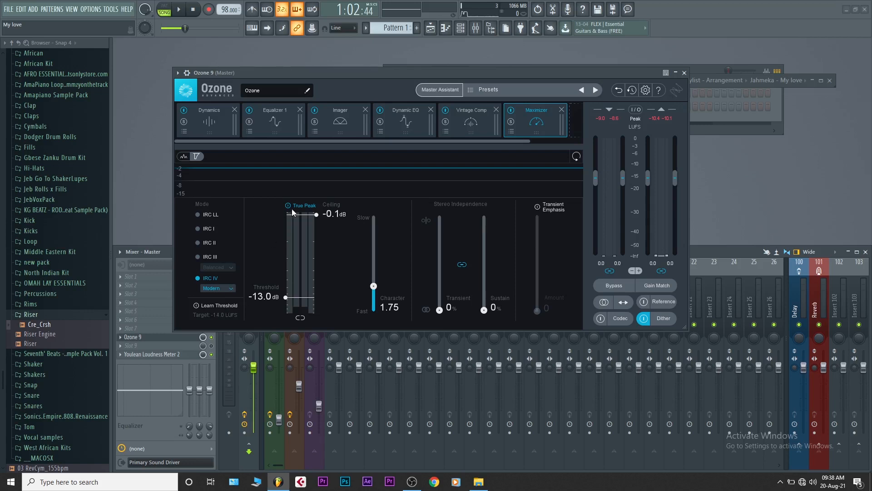
Play the song three times to watch the Maximizer's gain reduction and the output level in LUFS.
key("space")
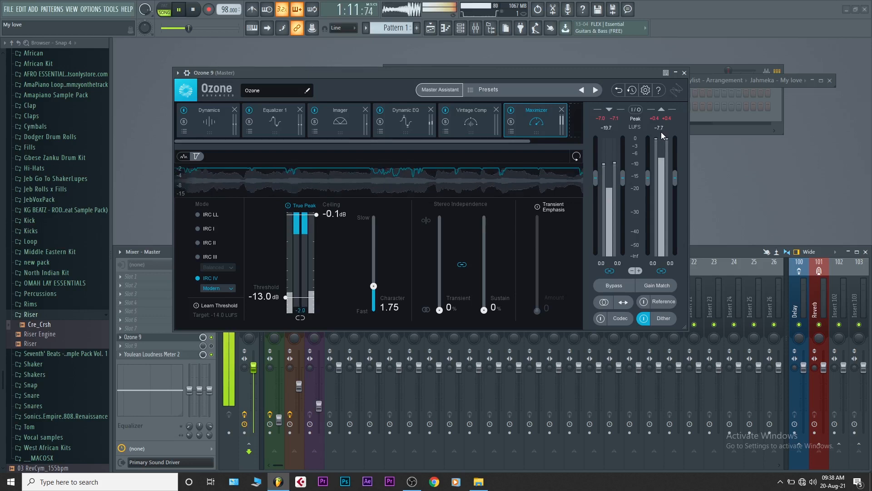
key("space")
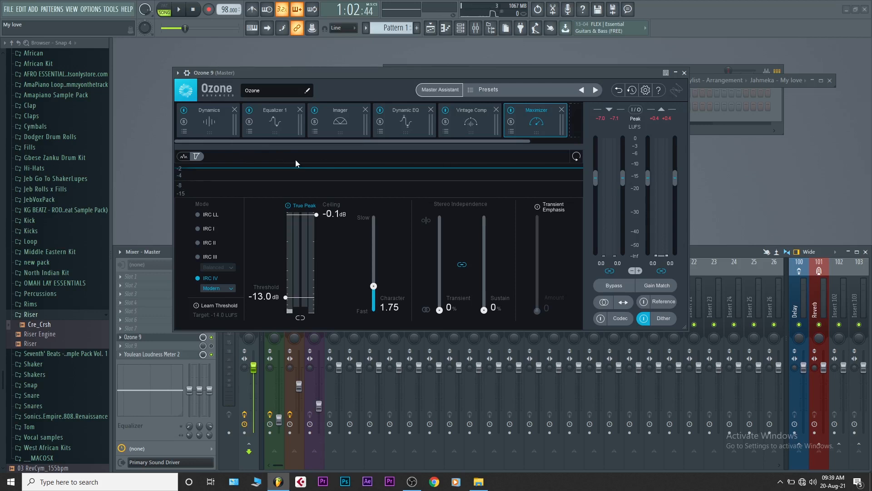
key("space")
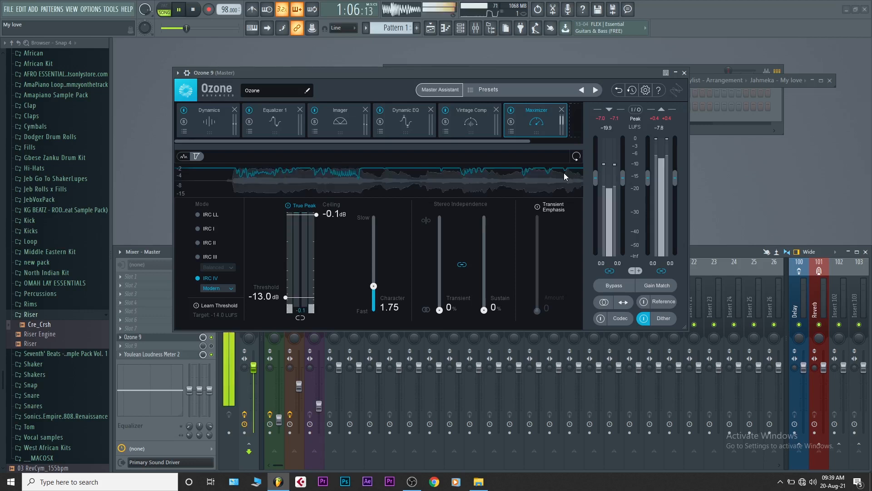
key("space")
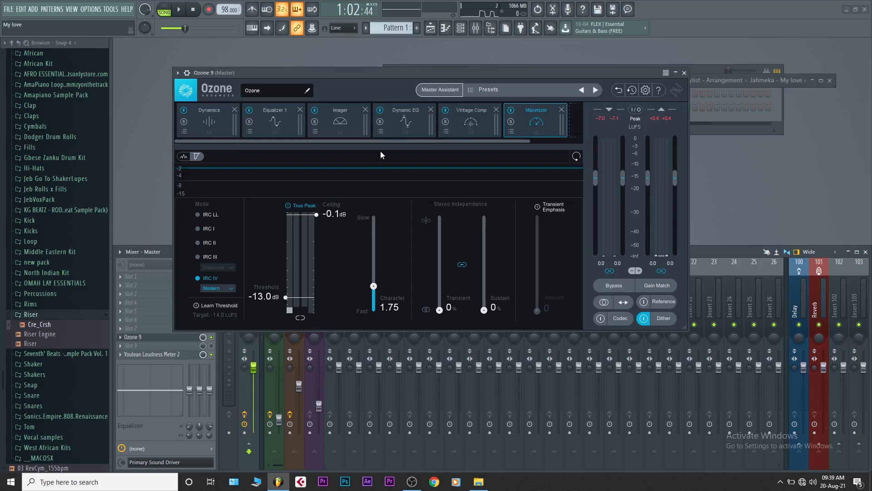
key("space")
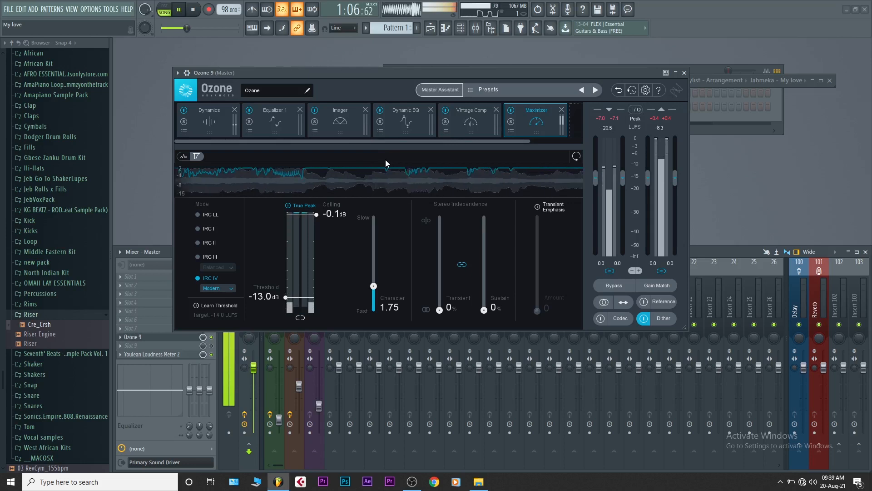
key("space")
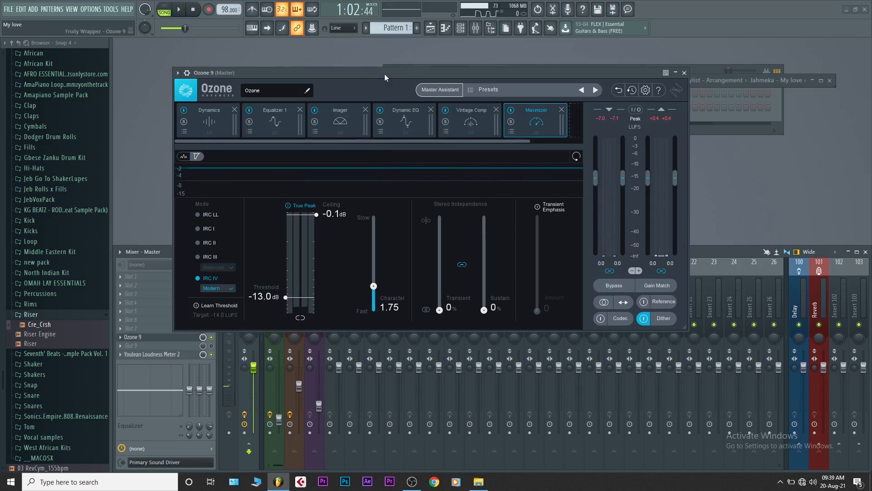
Show the playlist briefly to view the song's waveform, collapse it again, and reposition the Ozone 9 window.
left_click_drag(386, 74, 396, 73)
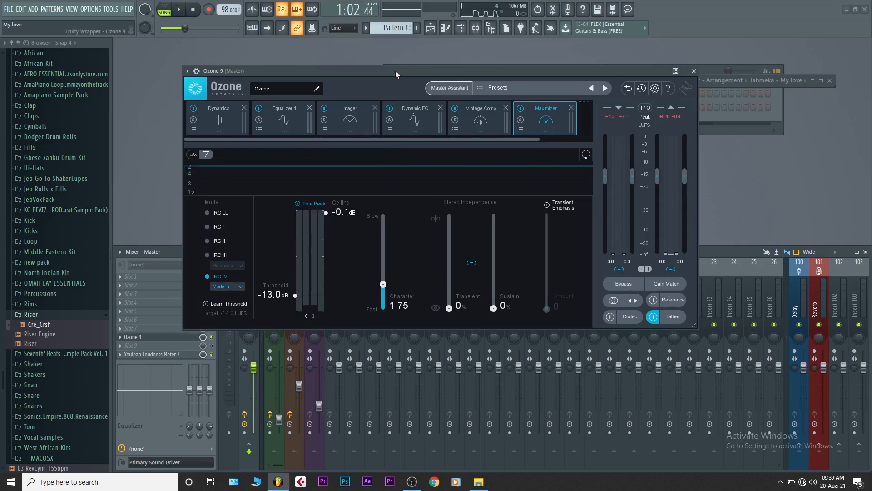
left_click_drag(401, 70, 394, 62)
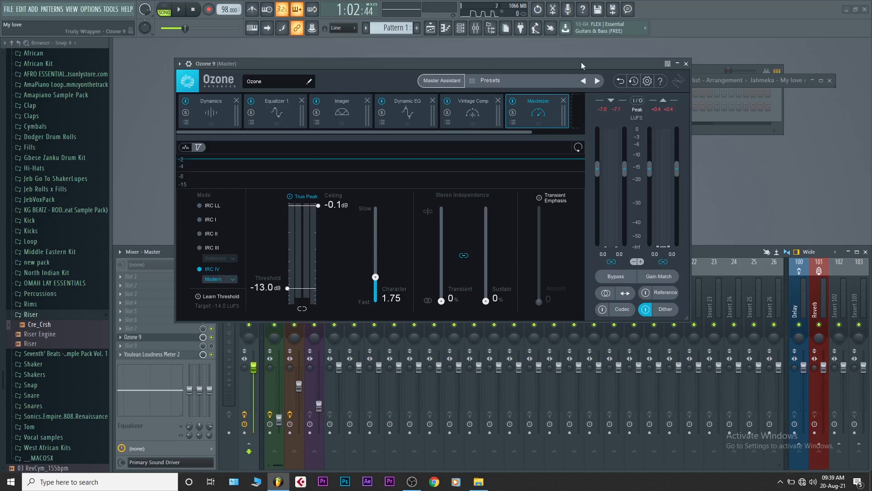
left_click(816, 80)
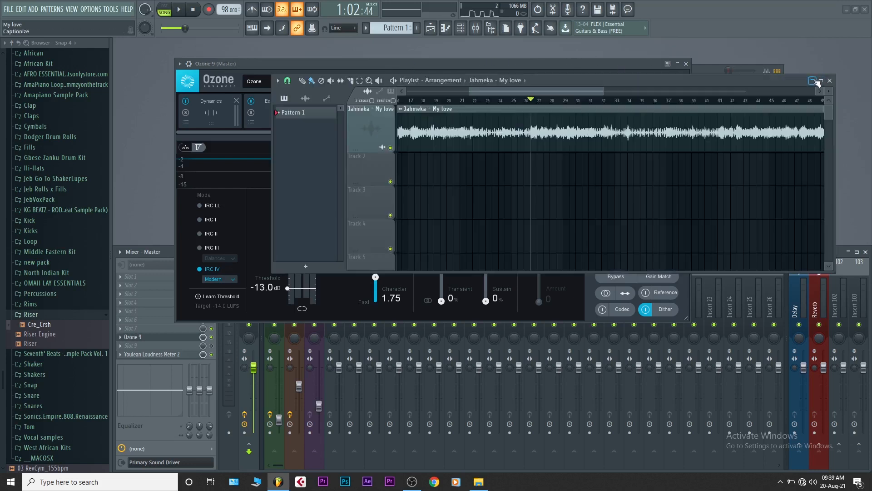
left_click(812, 80)
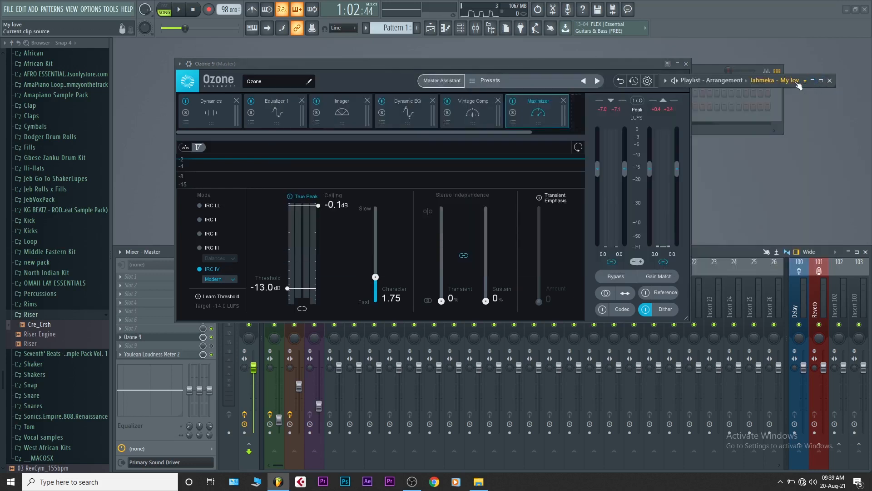
left_click_drag(537, 65, 523, 53)
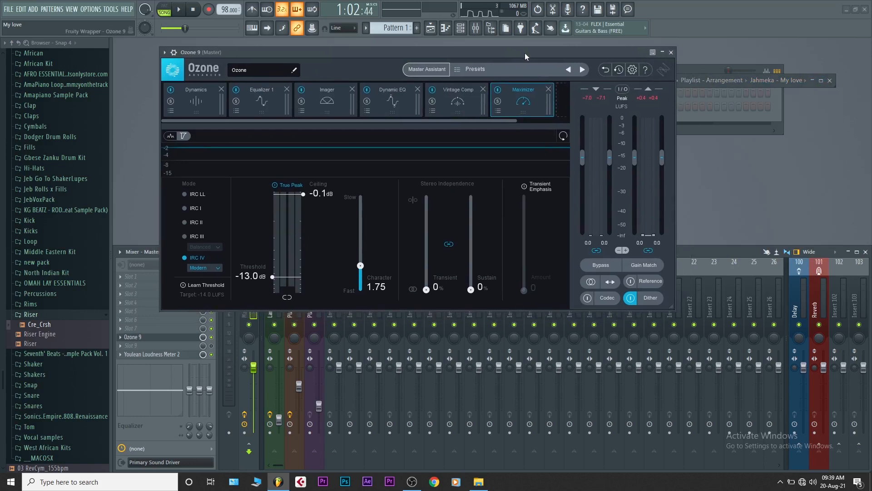